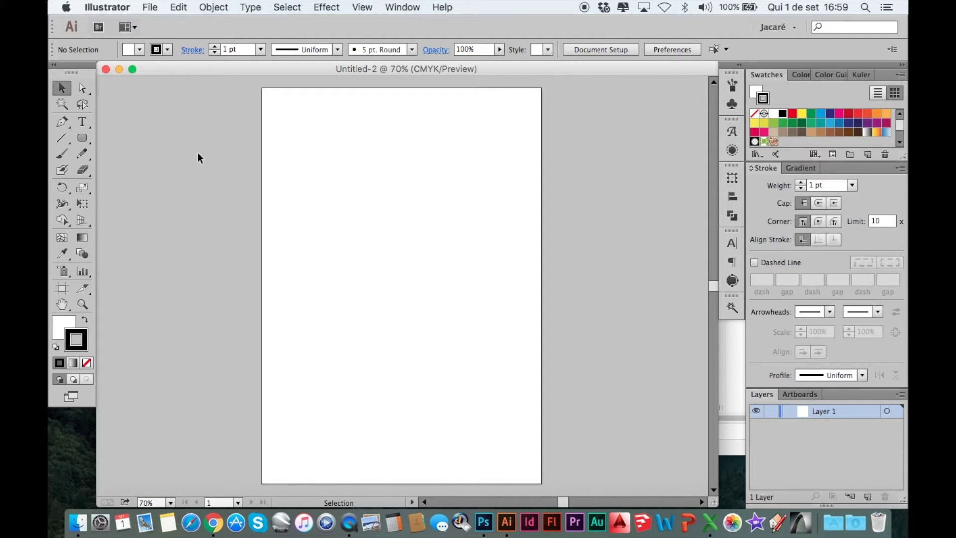
# - Activate the Pen tool and look over its Add Anchor Point, Delete Anchor Point and Anchor Point variants
pyautogui.click(82, 121)
pyautogui.click(64, 121)
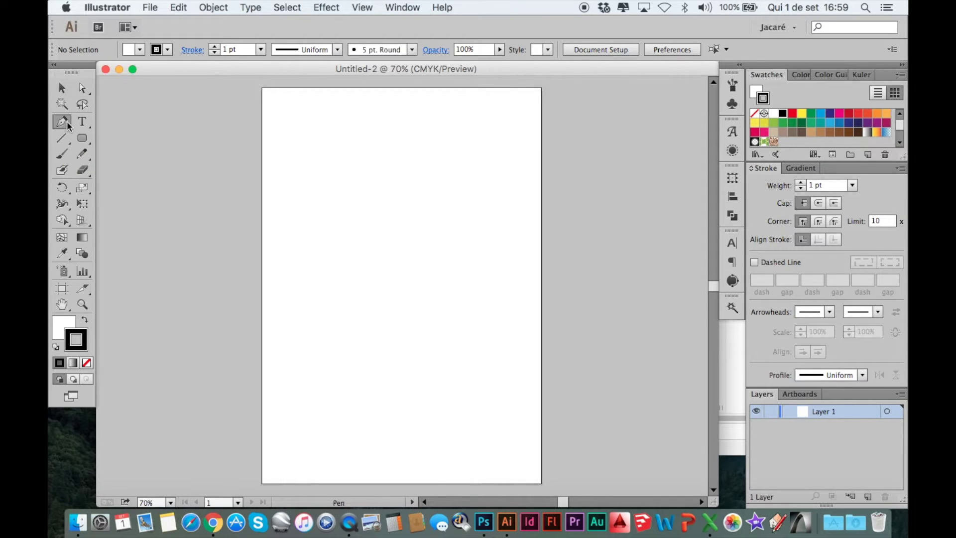
pyautogui.click(66, 121)
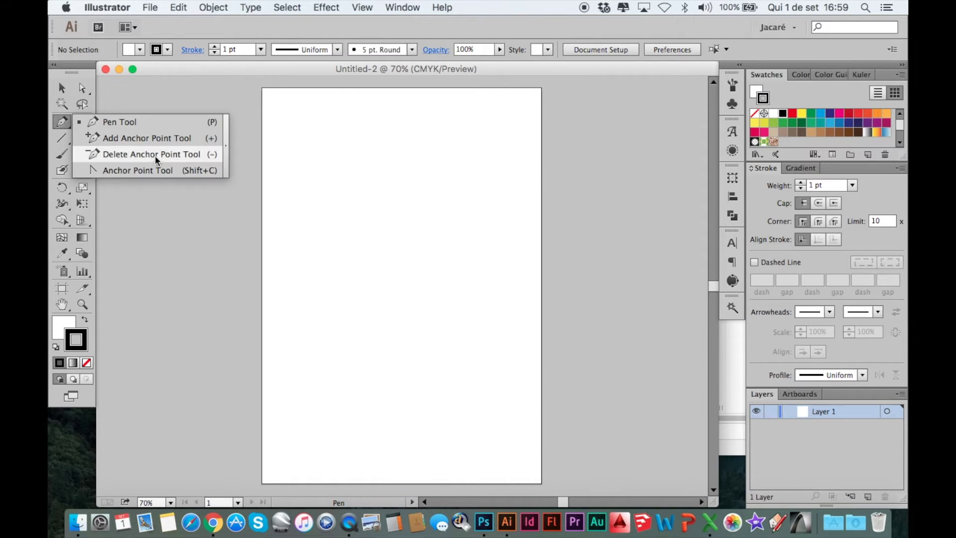
pyautogui.click(154, 125)
pyautogui.moveTo(61, 121); pyautogui.dragTo(116, 129)
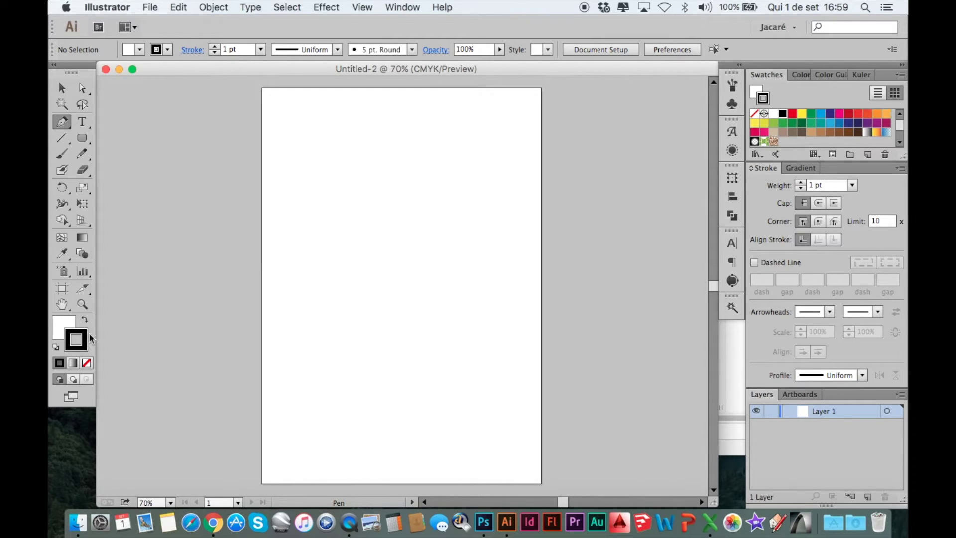
# - Set the fill colour to red and make the black stroke the active attribute
pyautogui.click(63, 325)
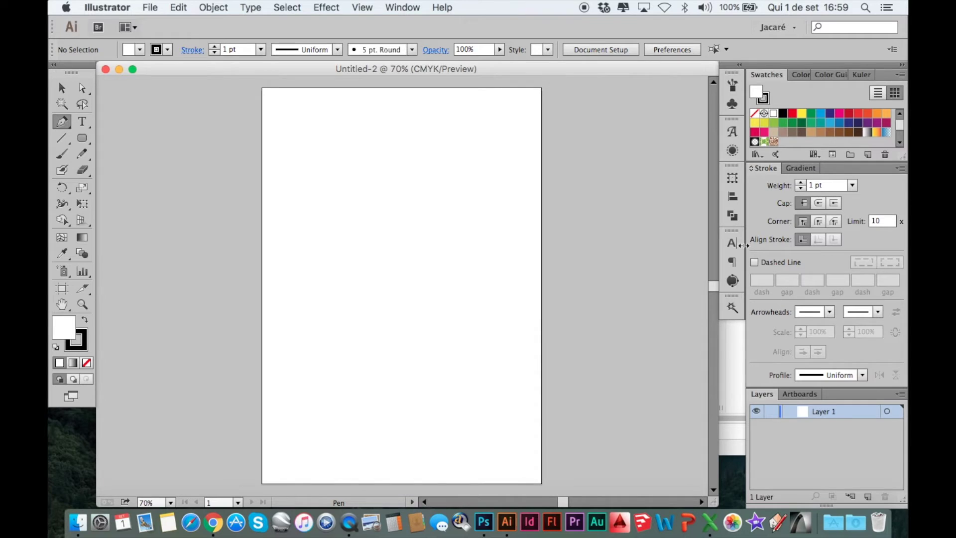
pyautogui.click(792, 113)
pyautogui.click(79, 343)
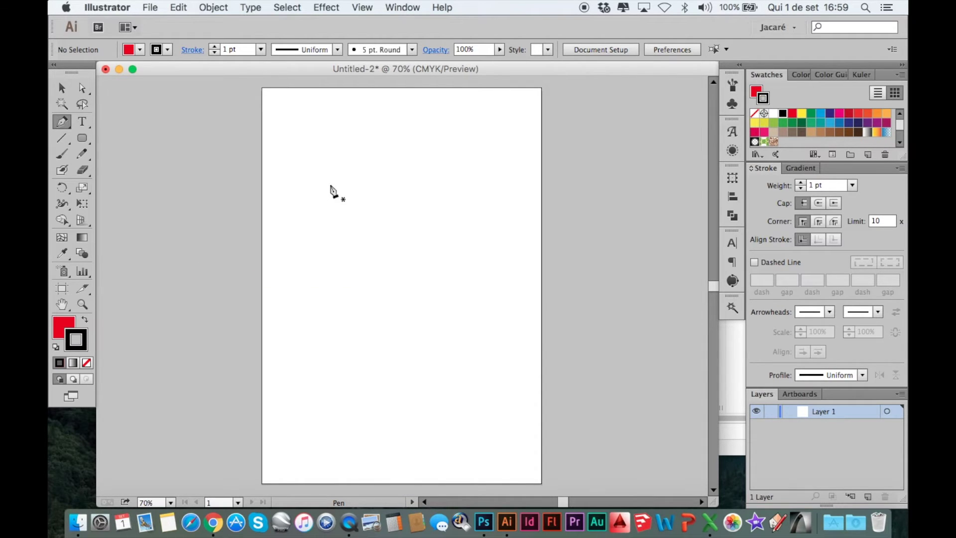
# - Draw an open red-filled path with seven straight-line corner points in the upper part of the artboard
pyautogui.click(328, 178)
pyautogui.scroll(2, 369, 197)
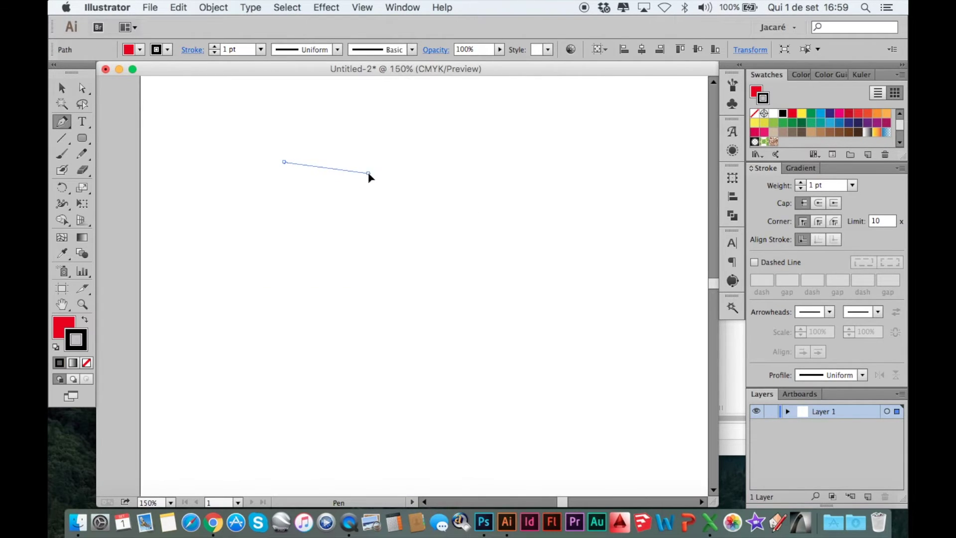
pyautogui.click(368, 173)
pyautogui.click(338, 240)
pyautogui.click(268, 250)
pyautogui.click(284, 312)
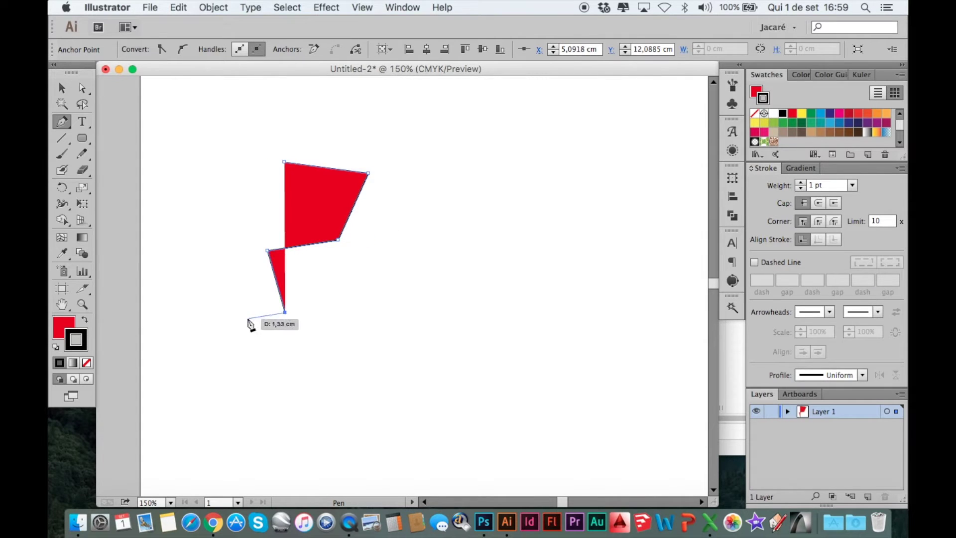
pyautogui.click(228, 303)
pyautogui.click(217, 236)
pyautogui.scroll(1, 140, 331)
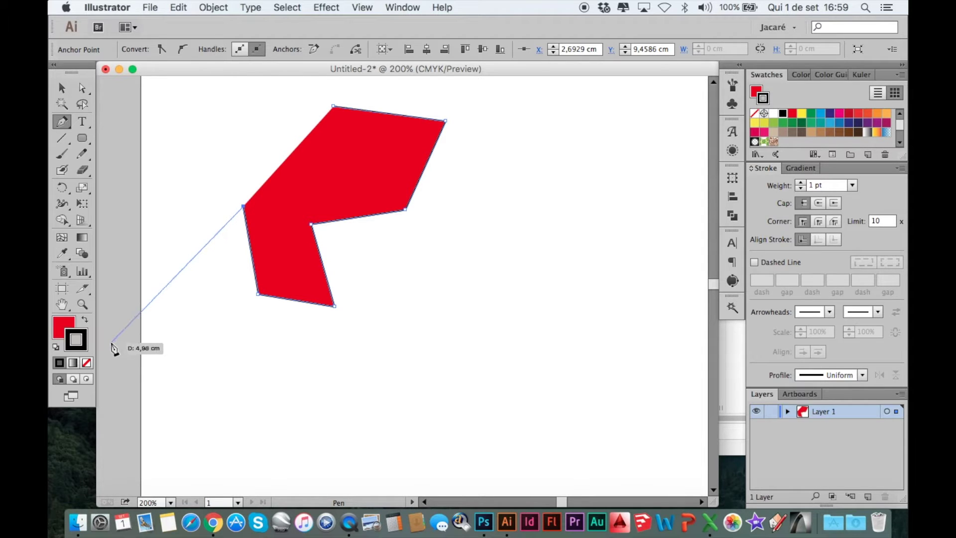
# - Undo all points of the red-filled path until the artboard is empty
pyautogui.press('super+z')
pyautogui.press('super+z')
pyautogui.press('super+z')
pyautogui.press('super+z')
pyautogui.press('super+z')
pyautogui.press('super+z')
pyautogui.press('super+z')
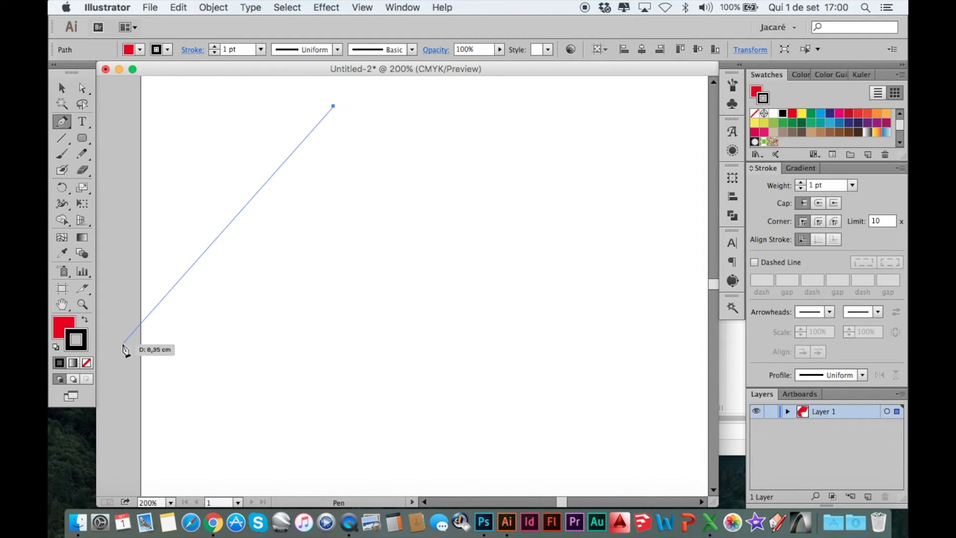
pyautogui.press('Escape')
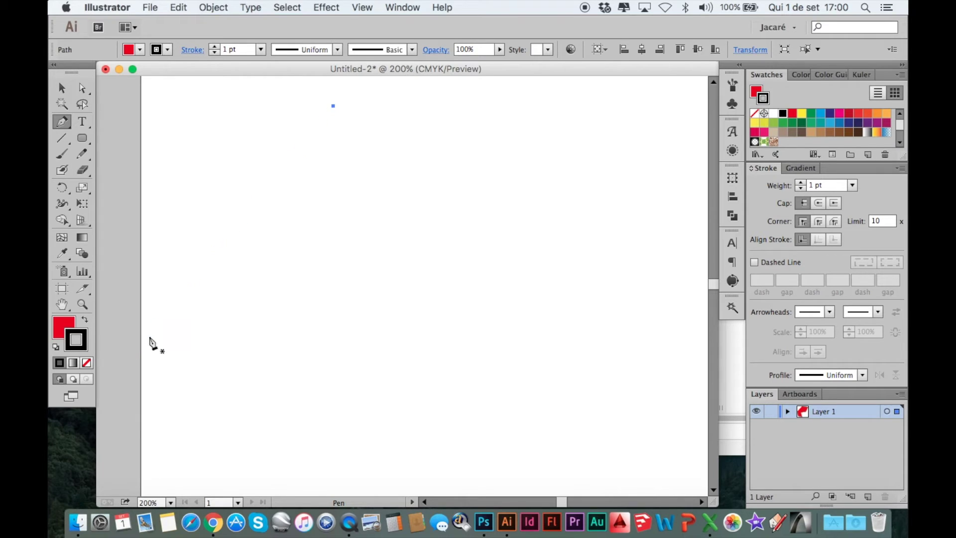
pyautogui.press('super+z')
# - Set the fill to none, keeping the black stroke as the active attribute
pyautogui.press('v')
pyautogui.click(85, 346)
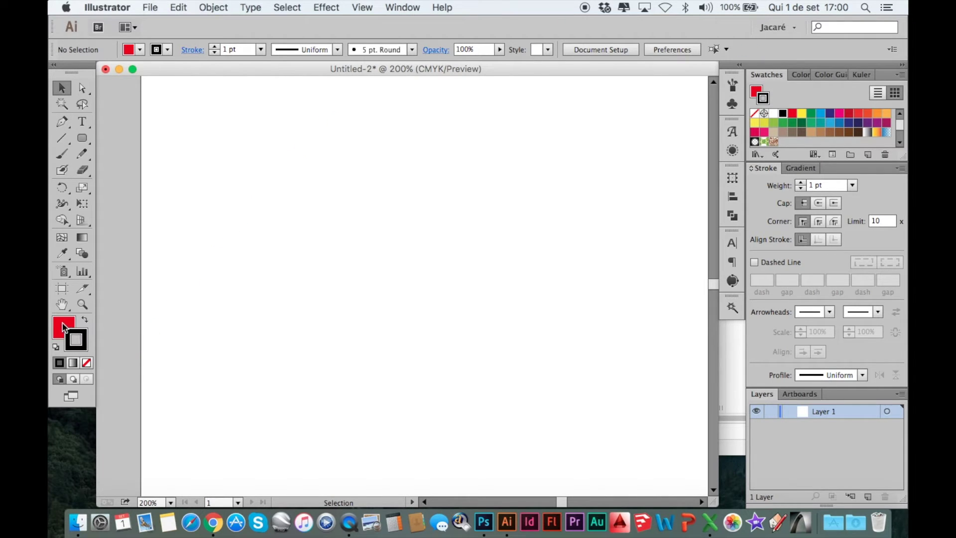
pyautogui.click(88, 360)
pyautogui.press('x')
pyautogui.scroll(-1, 322, 282)
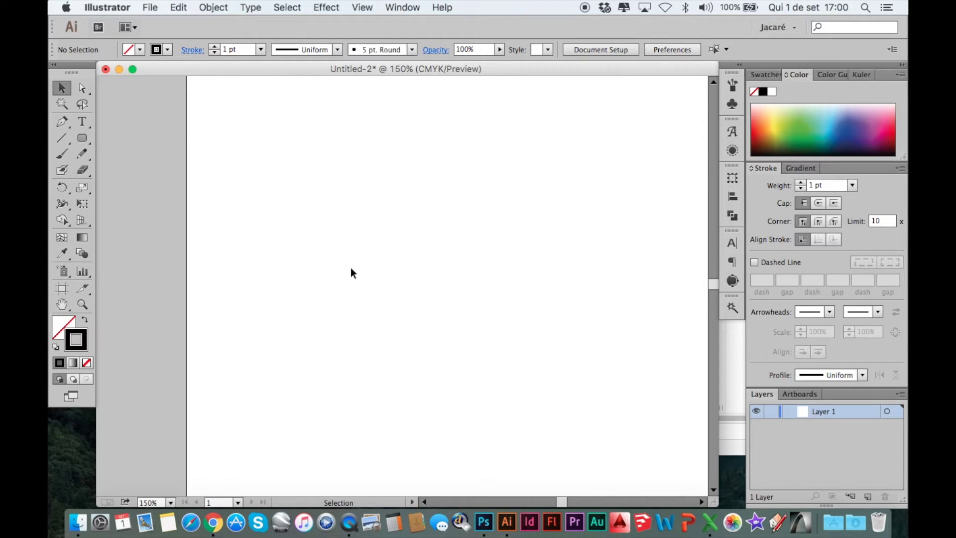
# - Draw an open, unfilled zigzag path of seven straight segments with the Pen tool on the artboard
pyautogui.press('p')
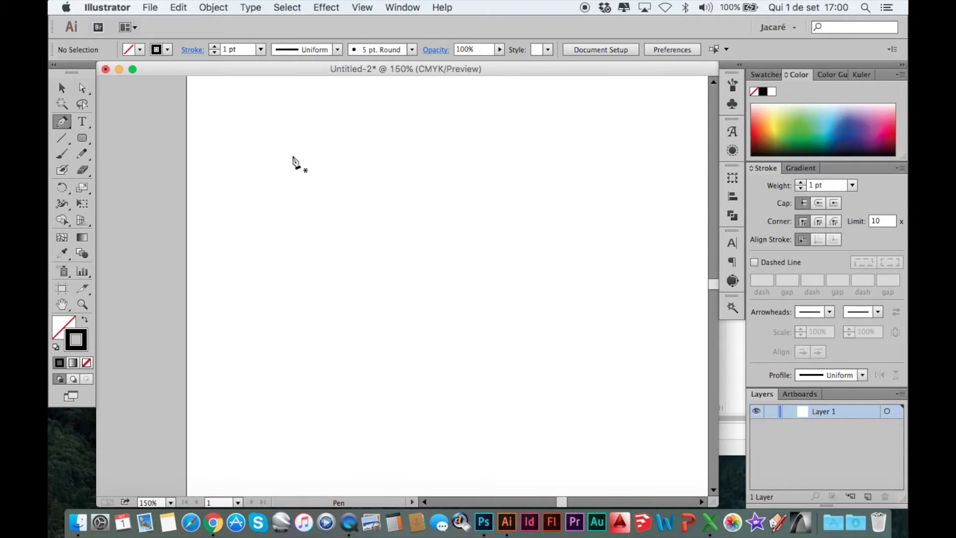
pyautogui.scroll(-2, 301, 162)
pyautogui.scroll(1, 341, 160)
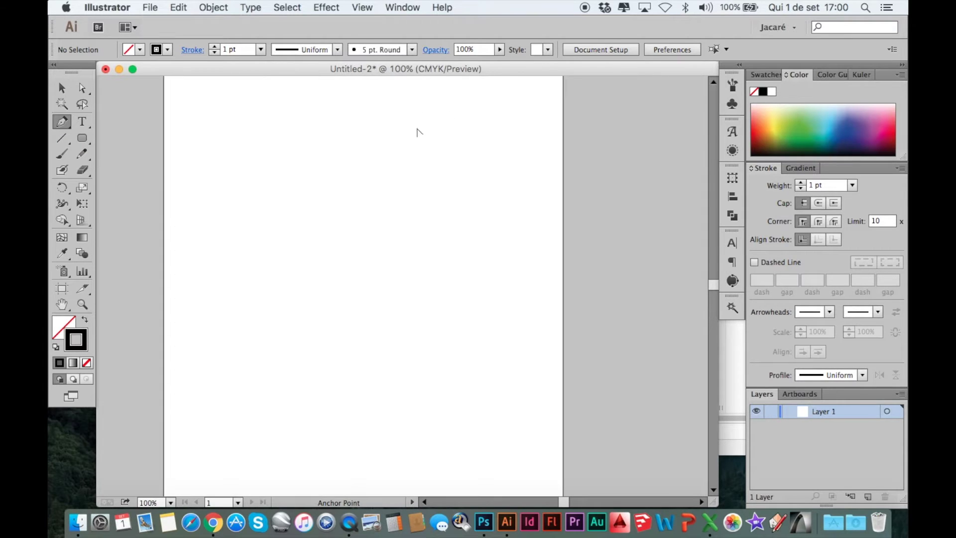
pyautogui.click(258, 161)
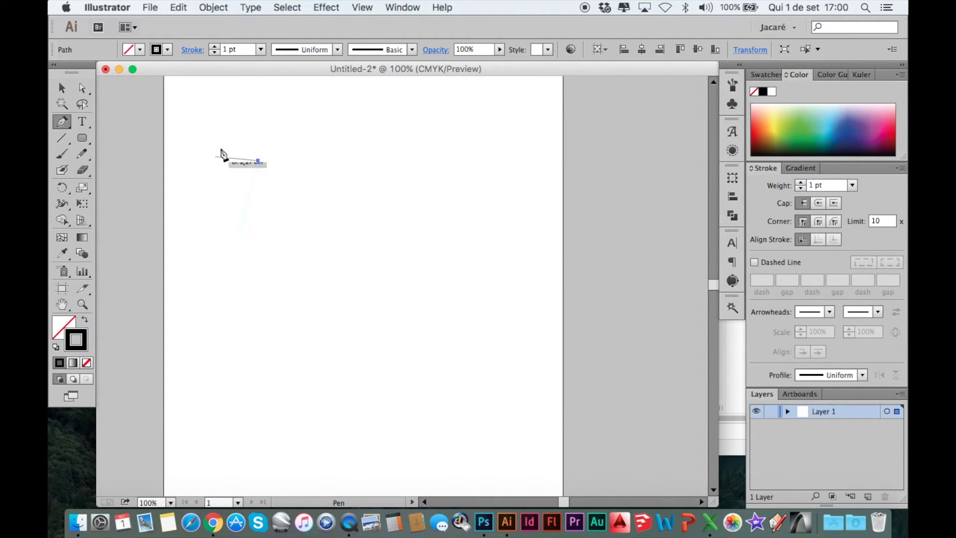
pyautogui.scroll(1, 288, 154)
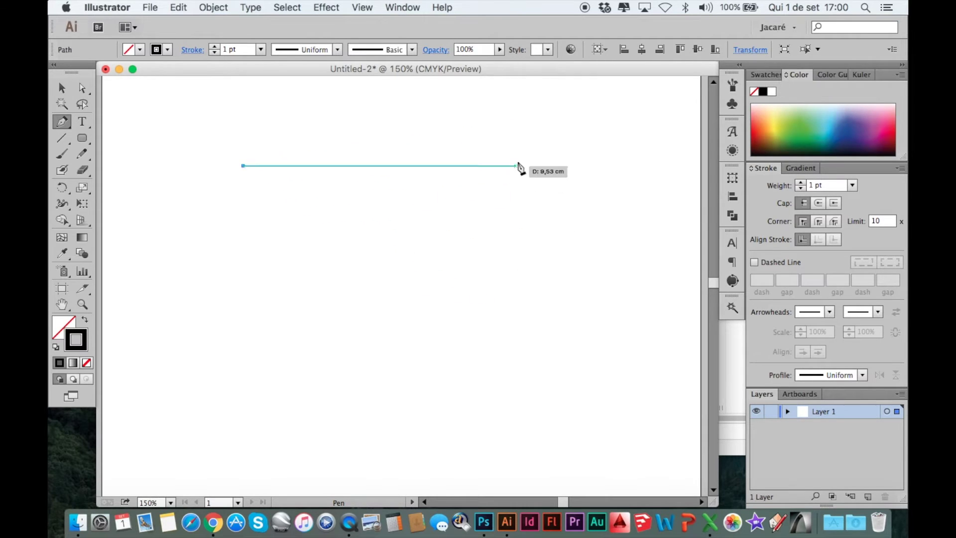
pyautogui.click(515, 126)
pyautogui.click(540, 268)
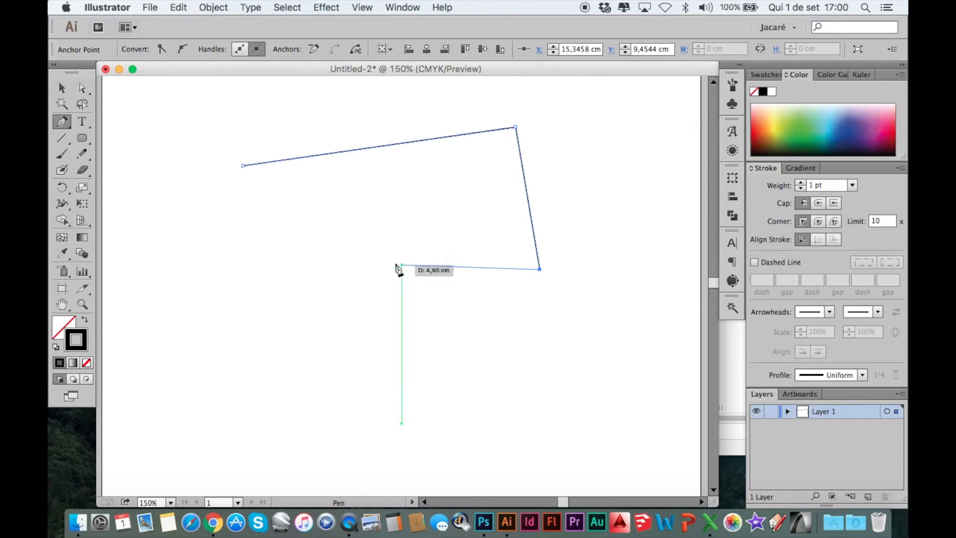
pyautogui.click(369, 247)
pyautogui.click(369, 360)
pyautogui.click(243, 307)
pyautogui.click(191, 368)
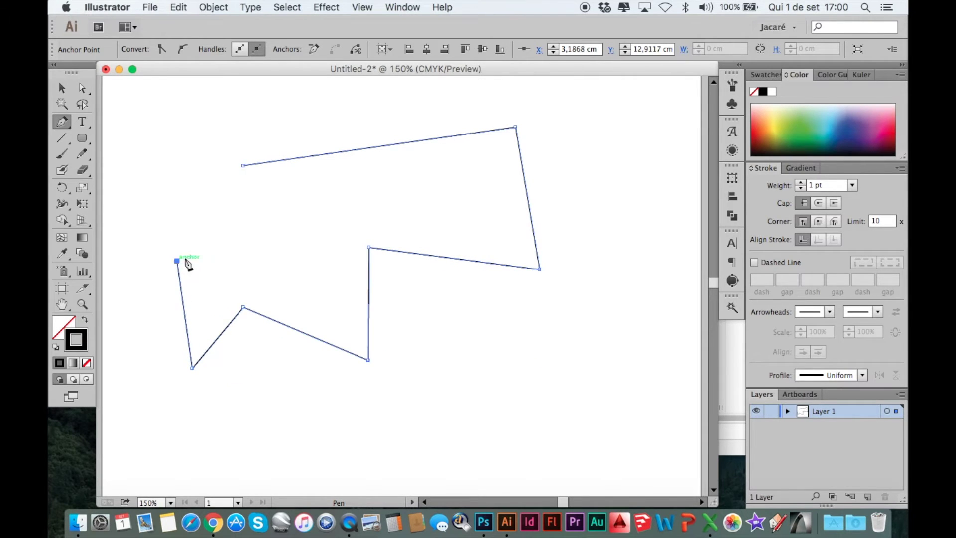
# - Continue the path from its last corner with five smooth curved segments running up and across above the zigzag
pyautogui.press('super+minus')
pyautogui.press('super+plus')
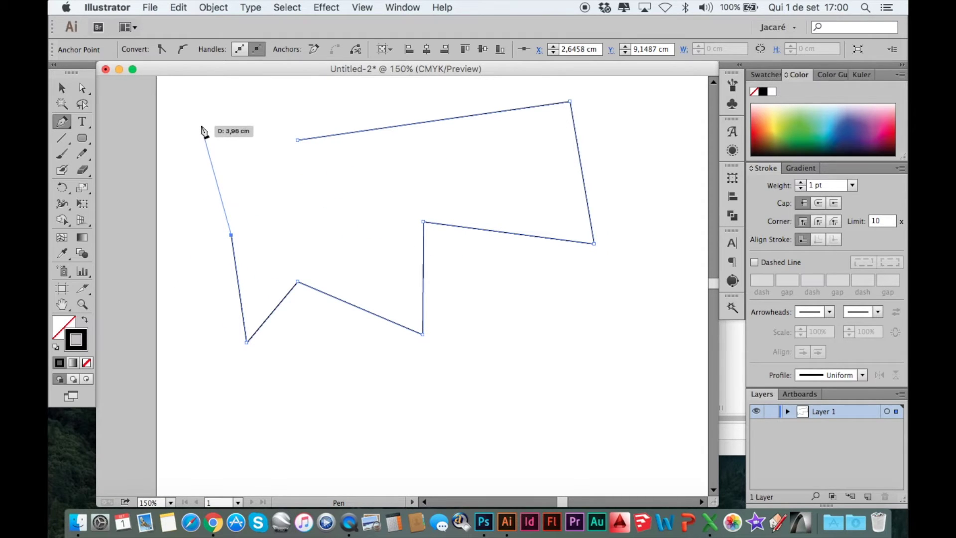
pyautogui.moveTo(201, 125); pyautogui.dragTo(287, 292)
pyautogui.scroll(5, 256, 122)
pyautogui.moveTo(196, 257); pyautogui.dragTo(148, 215)
pyautogui.moveTo(275, 234); pyautogui.dragTo(304, 279)
pyautogui.moveTo(360, 273); pyautogui.dragTo(396, 253)
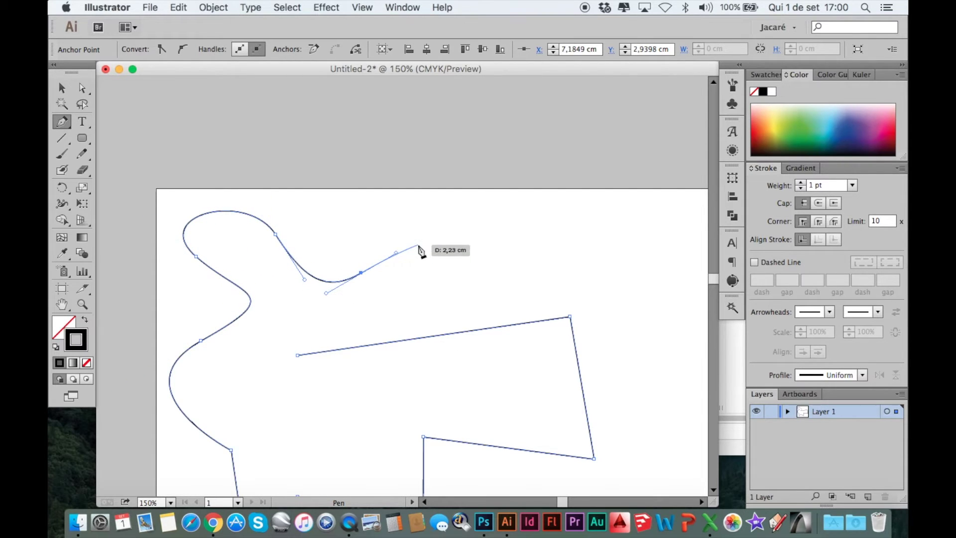
pyautogui.scroll(-3, 419, 249)
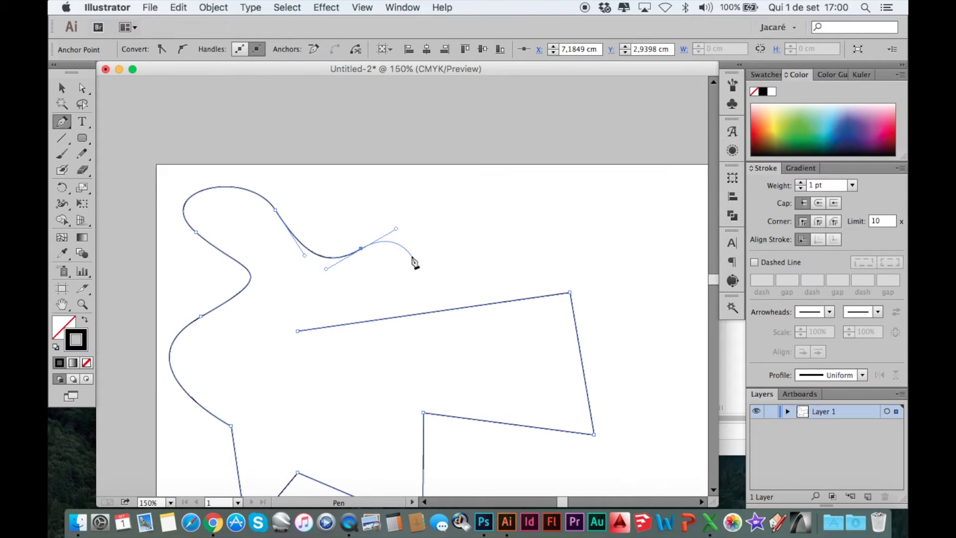
pyautogui.moveTo(500, 228); pyautogui.dragTo(547, 270)
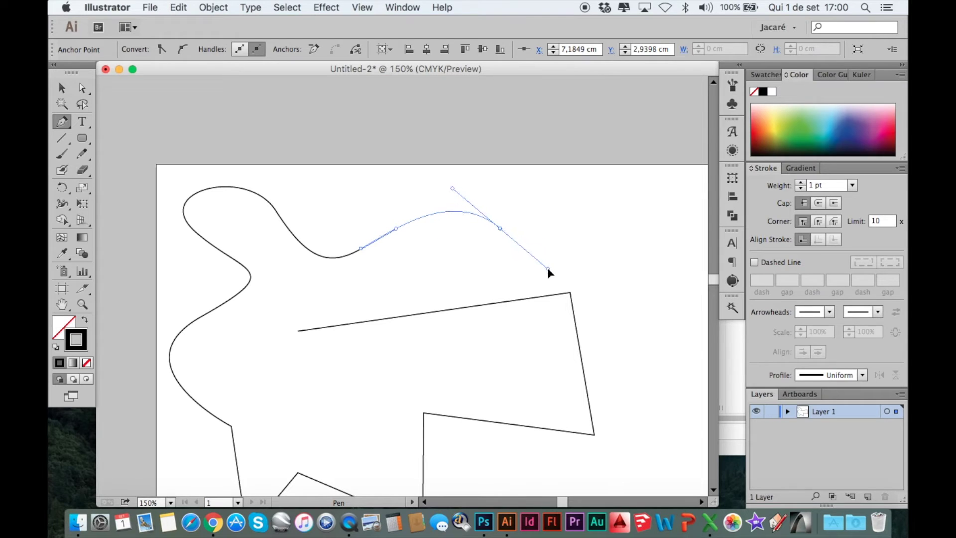
pyautogui.moveTo(547, 269); pyautogui.dragTo(598, 283)
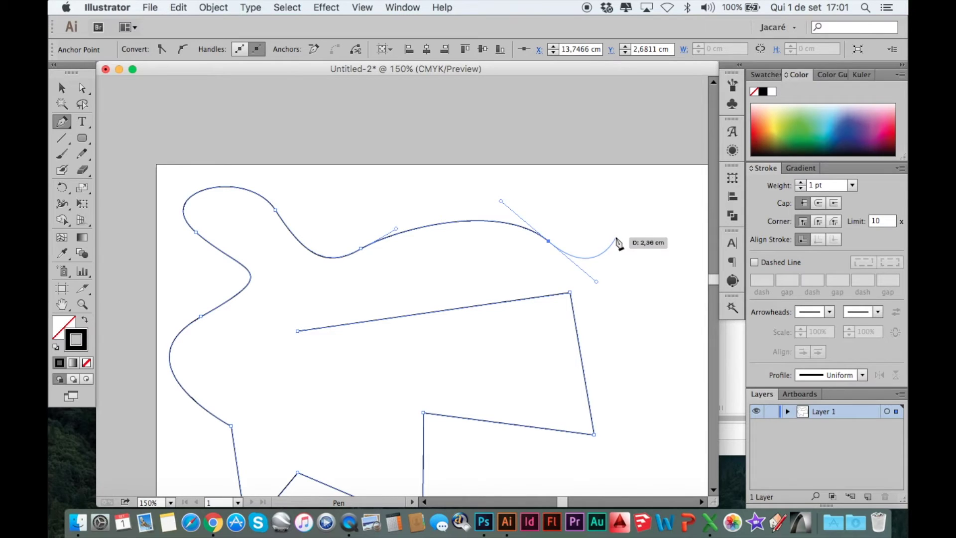
# - End the path while it is still open and select the whole path
pyautogui.press('Escape')
pyautogui.scroll(-2, 544, 250)
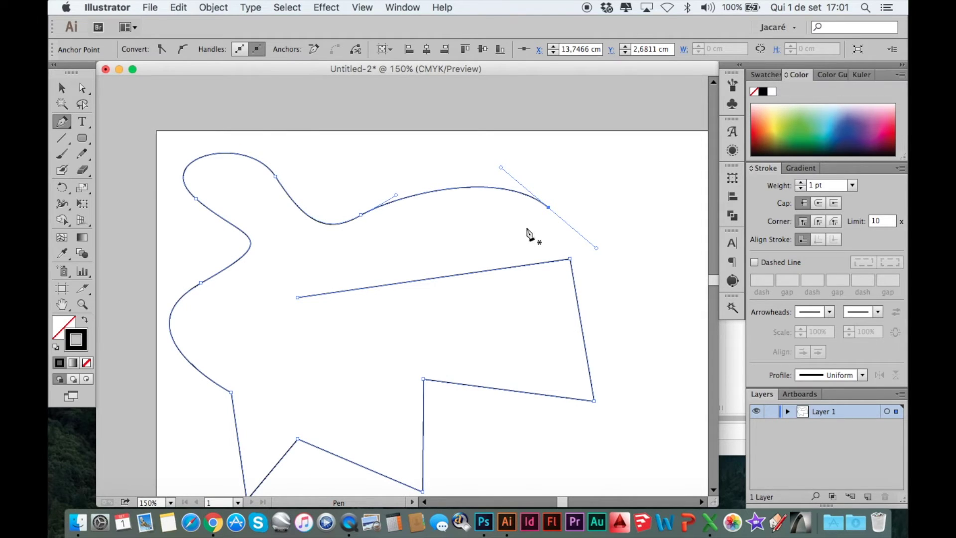
pyautogui.press('v')
pyautogui.click(409, 256)
pyautogui.scroll(-1, 446, 239)
pyautogui.moveTo(494, 227); pyautogui.dragTo(402, 300)
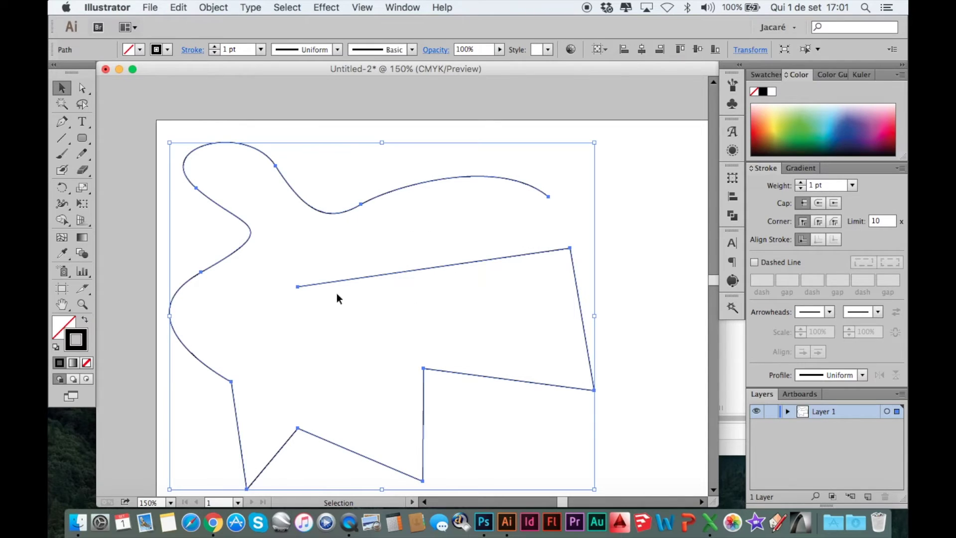
pyautogui.click(300, 214)
# - Resume the open path from its curved end with the Pen tool and close it at its start point with four straight segments
pyautogui.click(62, 122)
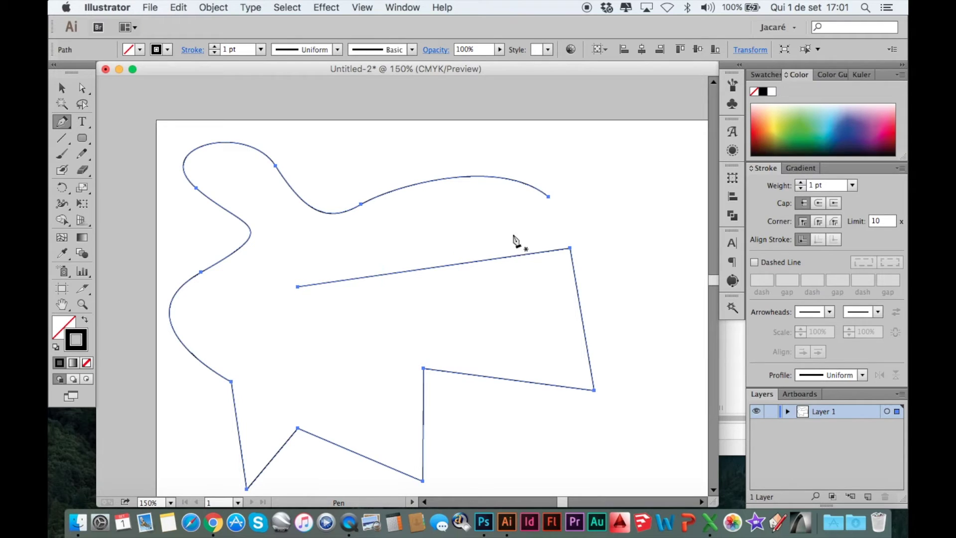
pyautogui.click(548, 196)
pyautogui.click(443, 219)
pyautogui.click(360, 257)
pyautogui.click(282, 243)
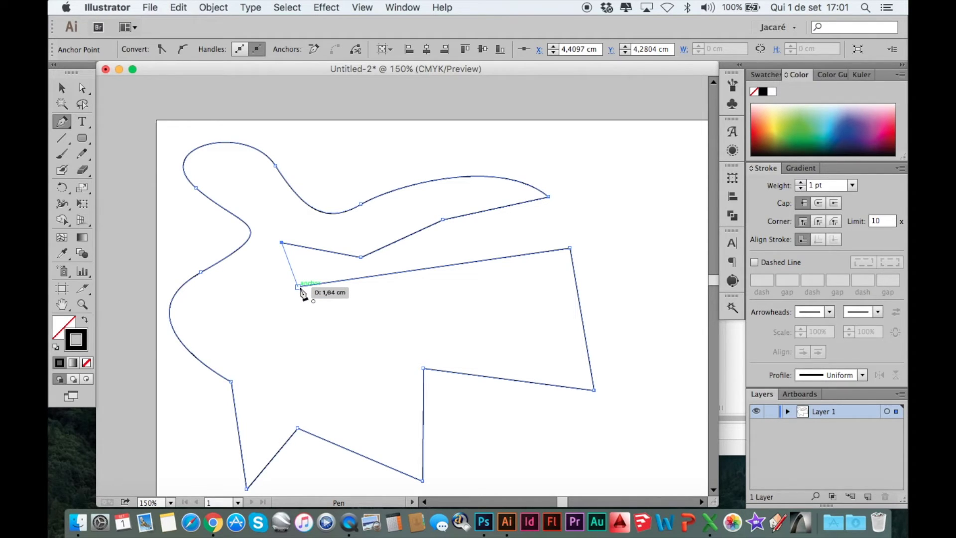
pyautogui.click(299, 287)
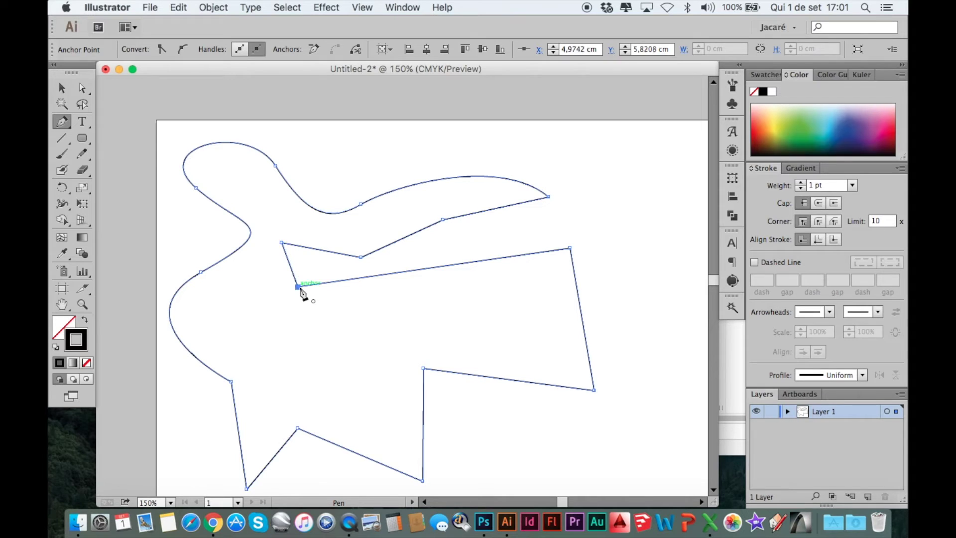
# - Select the closed path and swap its fill and stroke to give it a black fill and no stroke
pyautogui.press('v')
pyautogui.click(330, 339)
pyautogui.scroll(-3, 362, 331)
pyautogui.scroll(2, 360, 326)
pyautogui.click(347, 307)
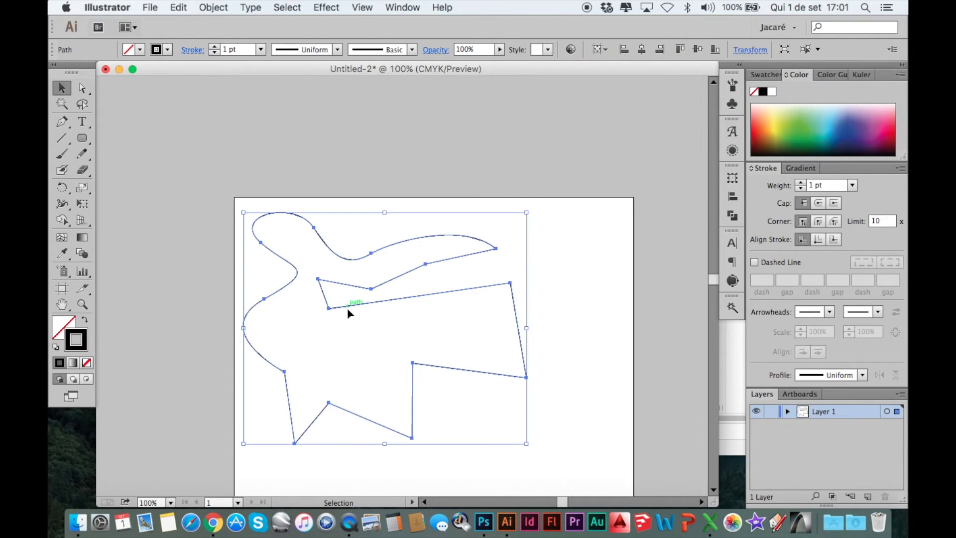
pyautogui.click(86, 322)
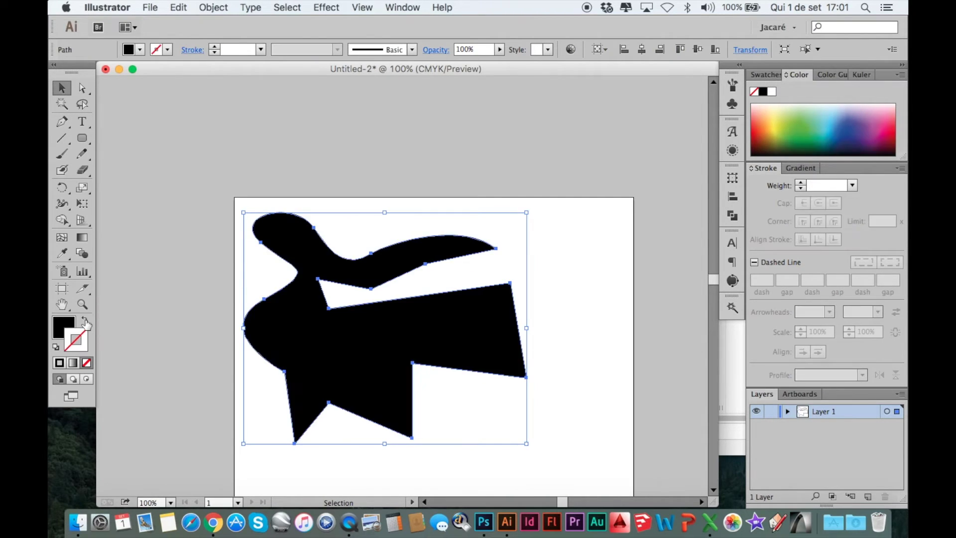
pyautogui.click(194, 203)
# - Reselect the black shape and swap its fill and stroke back to a black outline without fill
pyautogui.click(284, 335)
pyautogui.click(86, 323)
pyautogui.scroll(-1, 294, 259)
pyautogui.scroll(1, 306, 368)
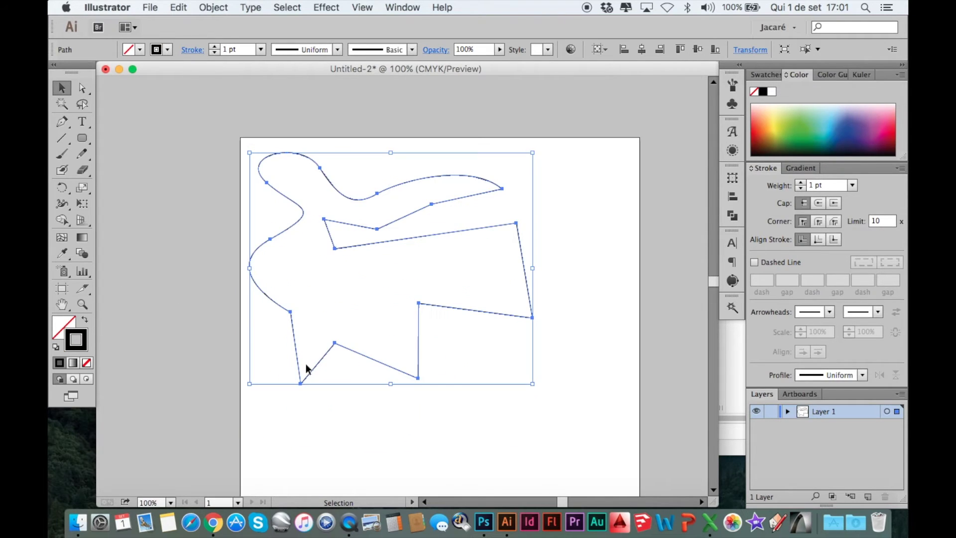
# - Add three anchor points to the closed path's upper-left curves with the Add Anchor Point tool
pyautogui.scroll(1, 292, 150)
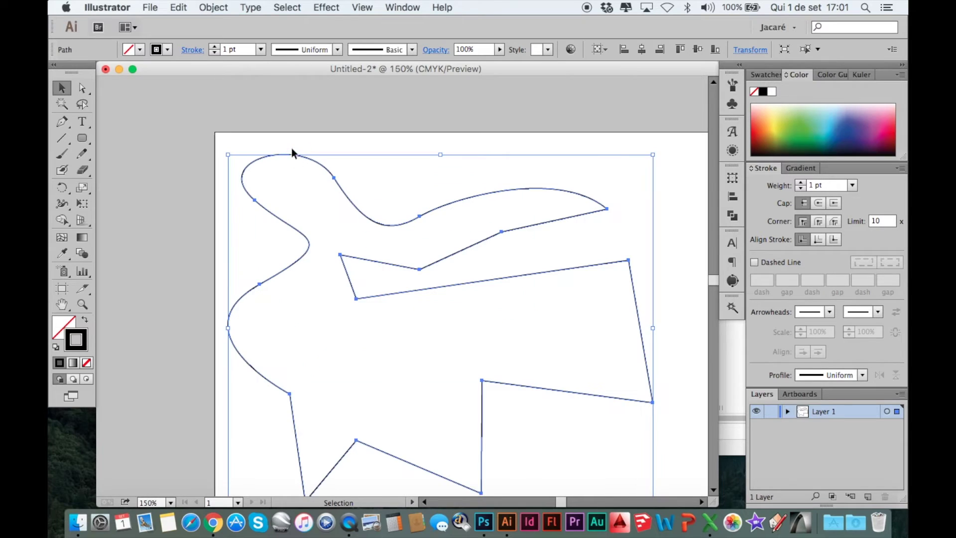
pyautogui.scroll(-2, 524, 264)
pyautogui.hscroll(2, 524, 264)
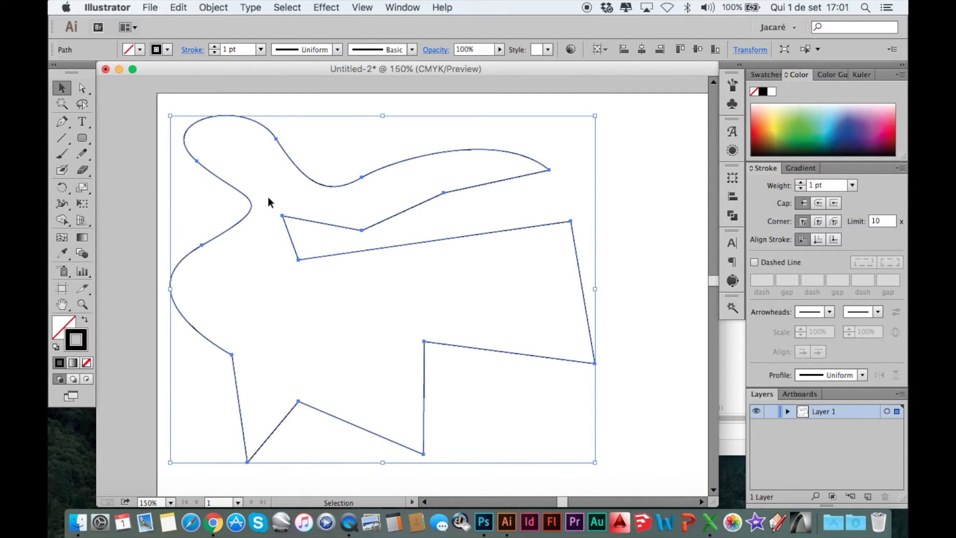
pyautogui.click(62, 123)
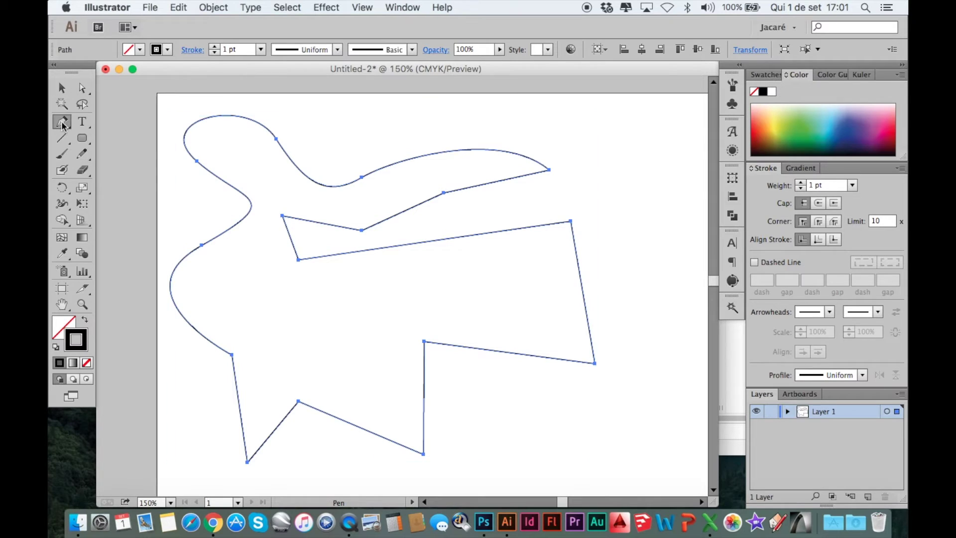
pyautogui.moveTo(62, 124); pyautogui.dragTo(100, 149)
pyautogui.press('+')
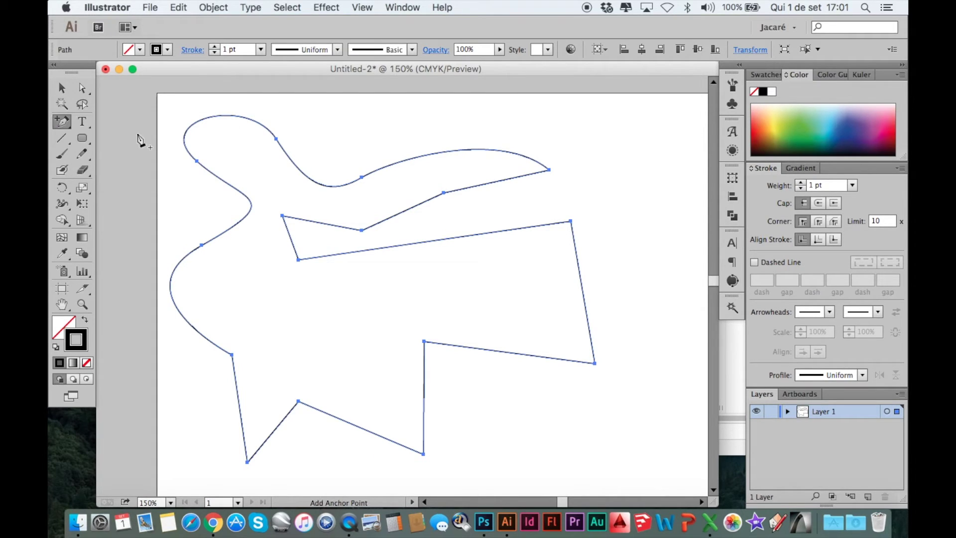
pyautogui.press('-')
pyautogui.press('+')
pyautogui.click(309, 178)
pyautogui.click(244, 117)
pyautogui.click(199, 121)
# - Delete four anchor points along the shape's curved left side and top with the Delete Anchor Point tool
pyautogui.press('-')
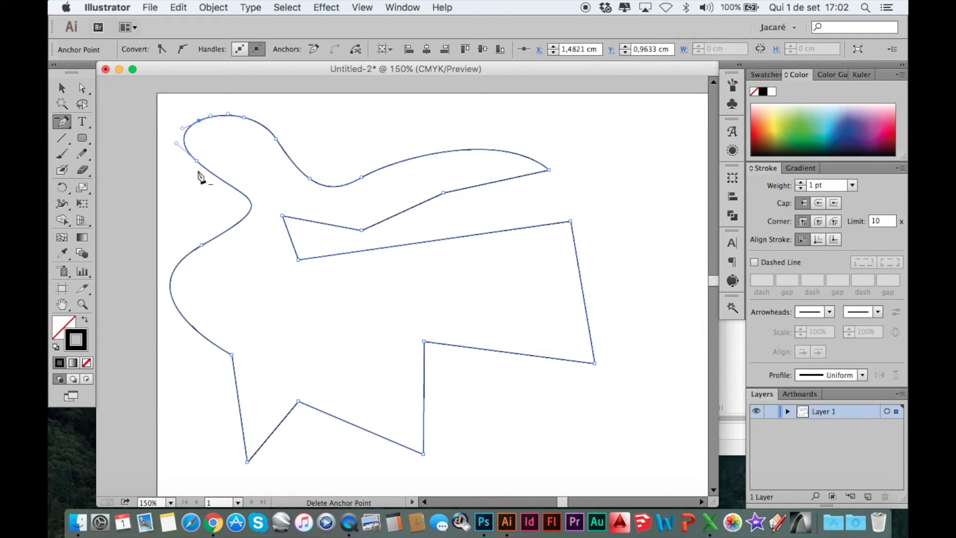
pyautogui.click(197, 161)
pyautogui.click(201, 246)
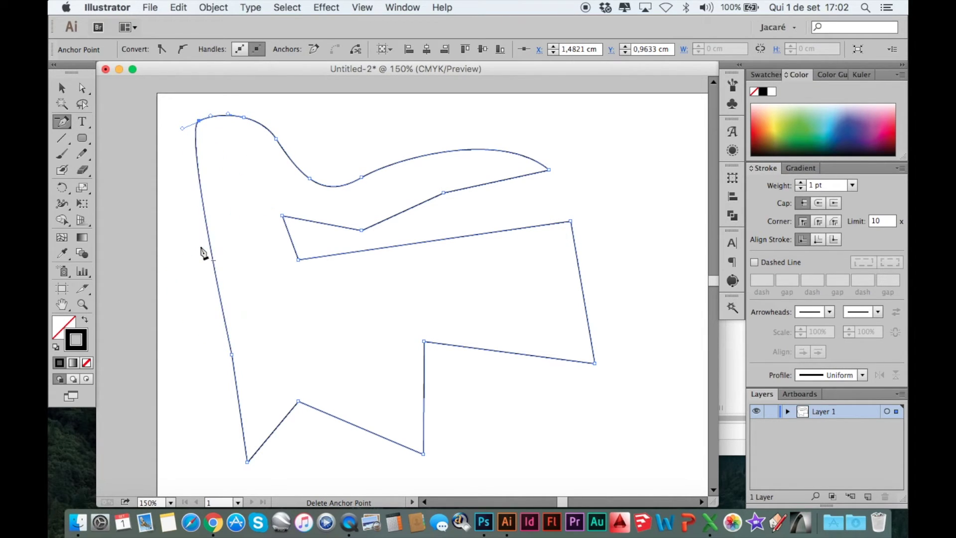
pyautogui.click(198, 121)
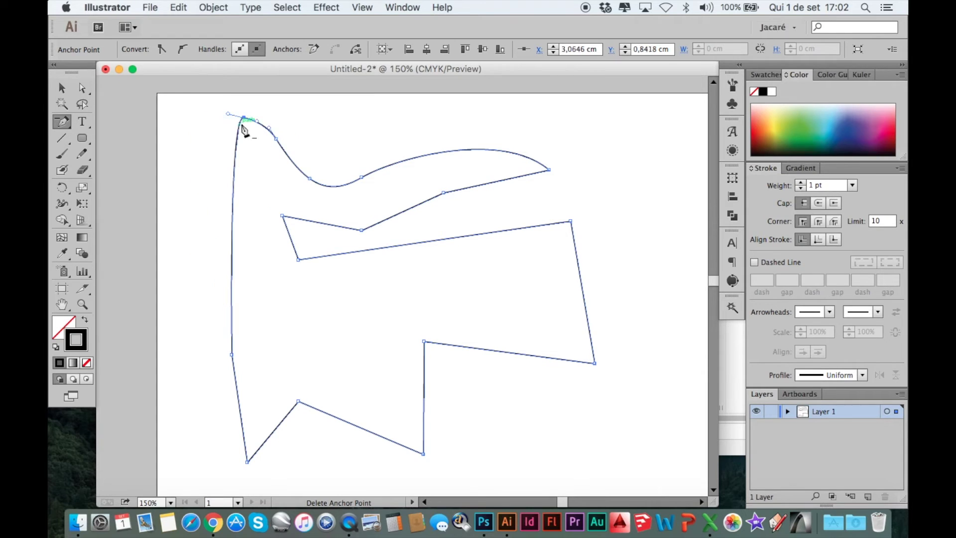
pyautogui.click(243, 117)
# - Select the anchor point at the shape's upper-left peak with the Direct Selection tool and examine its handles up close
pyautogui.press('+')
pyautogui.scroll(1, 260, 129)
pyautogui.scroll(1, 260, 136)
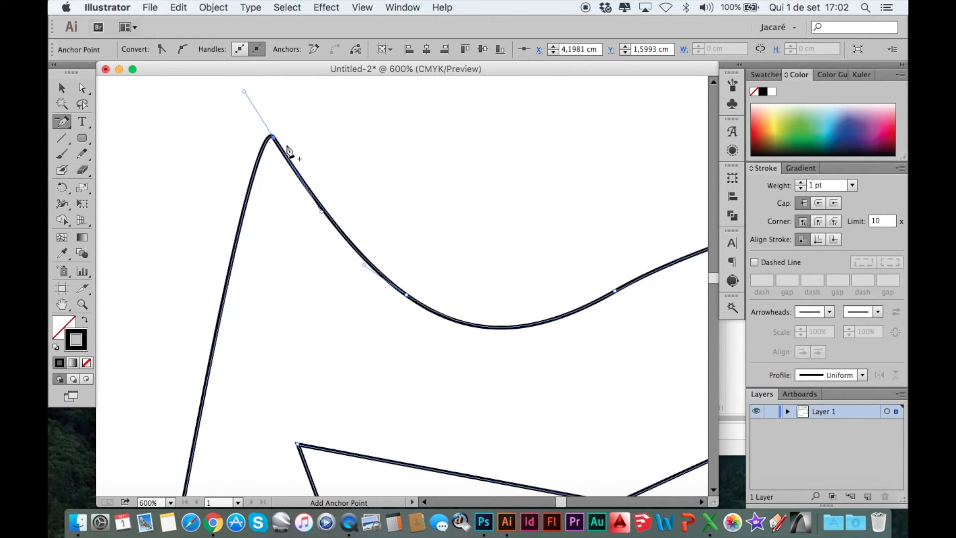
pyautogui.press('a')
pyautogui.click(274, 140)
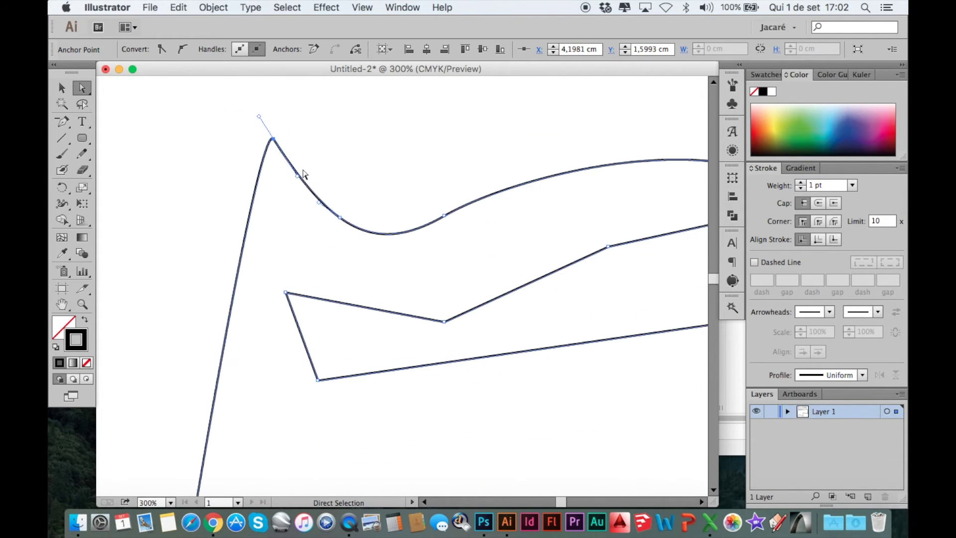
pyautogui.scroll(-3, 196, 182)
pyautogui.scroll(2, 219, 219)
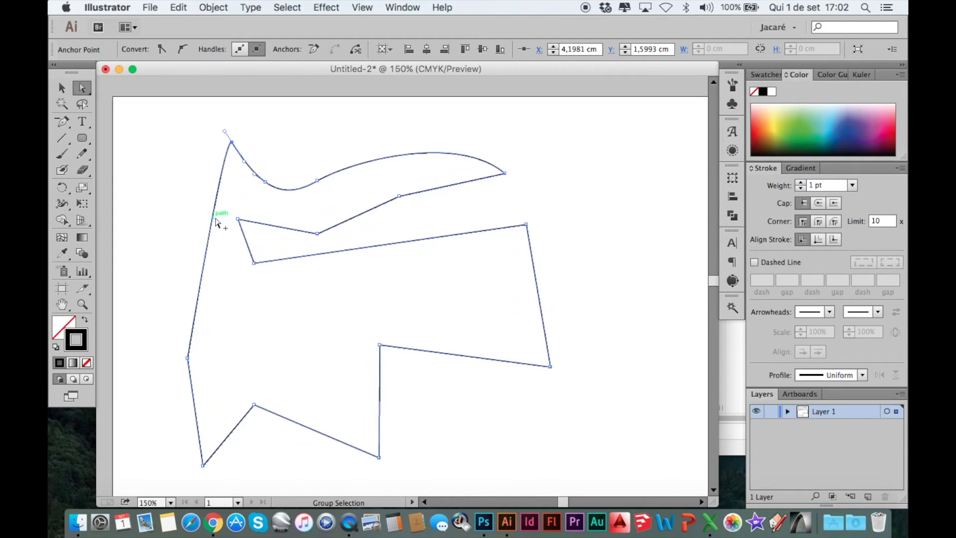
pyautogui.scroll(1, 255, 140)
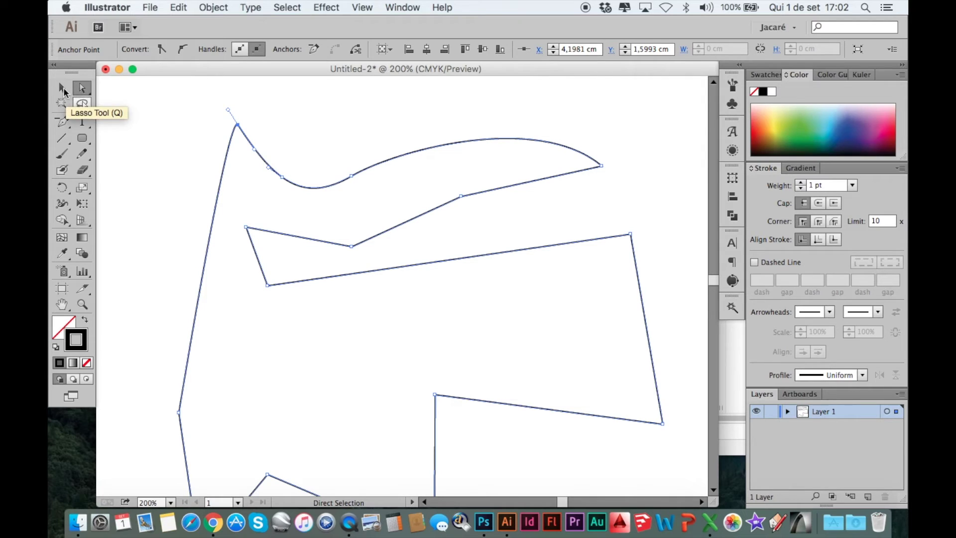
# - Move the whole shape slightly up and to the right, and undo a trial reduction of its height
pyautogui.click(62, 89)
pyautogui.click(146, 184)
pyautogui.press('super+minus')
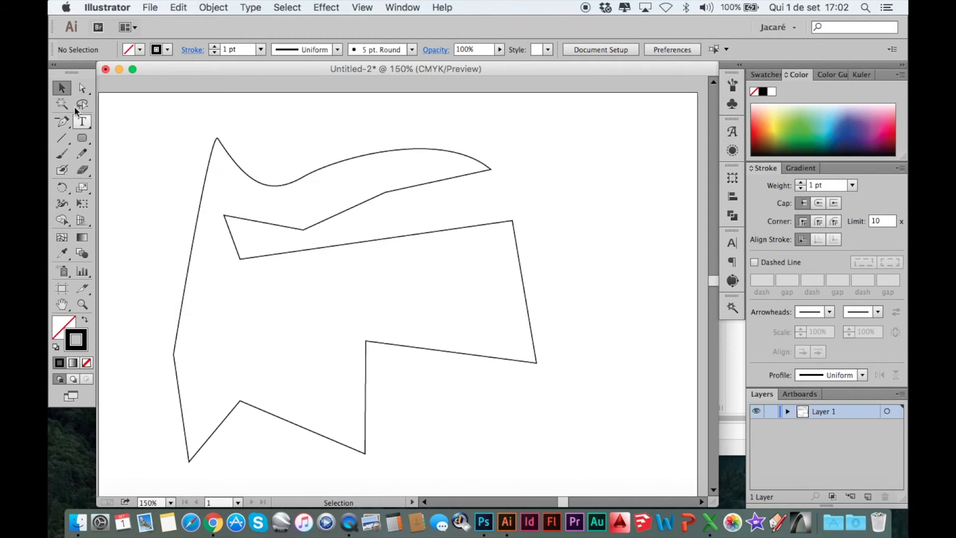
pyautogui.moveTo(207, 176); pyautogui.dragTo(226, 173)
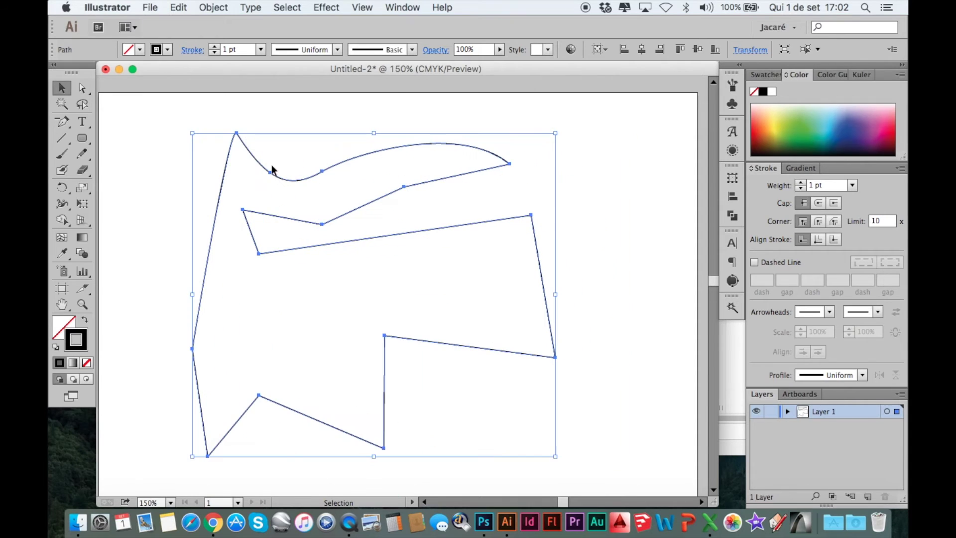
pyautogui.moveTo(377, 135); pyautogui.dragTo(384, 203)
pyautogui.press('super+z')
pyautogui.click(82, 90)
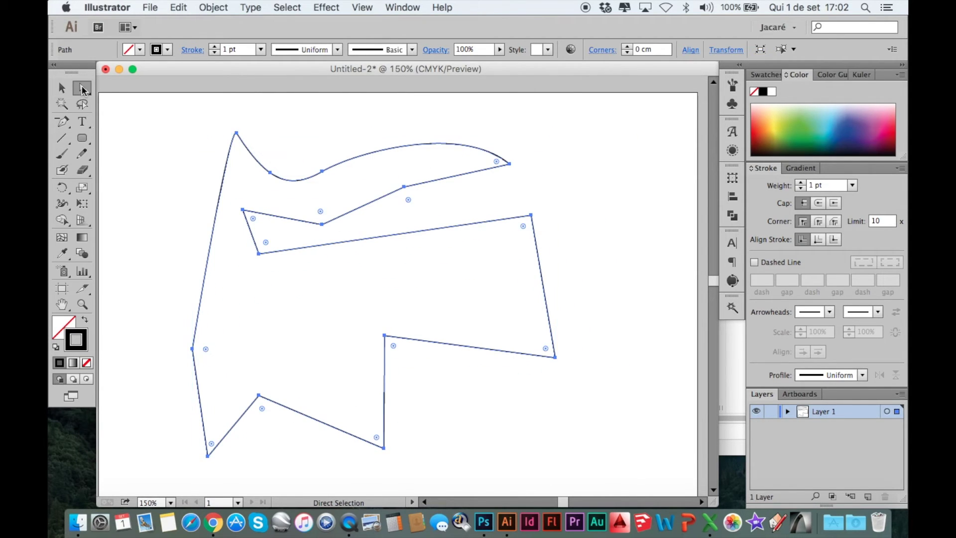
pyautogui.click(83, 91)
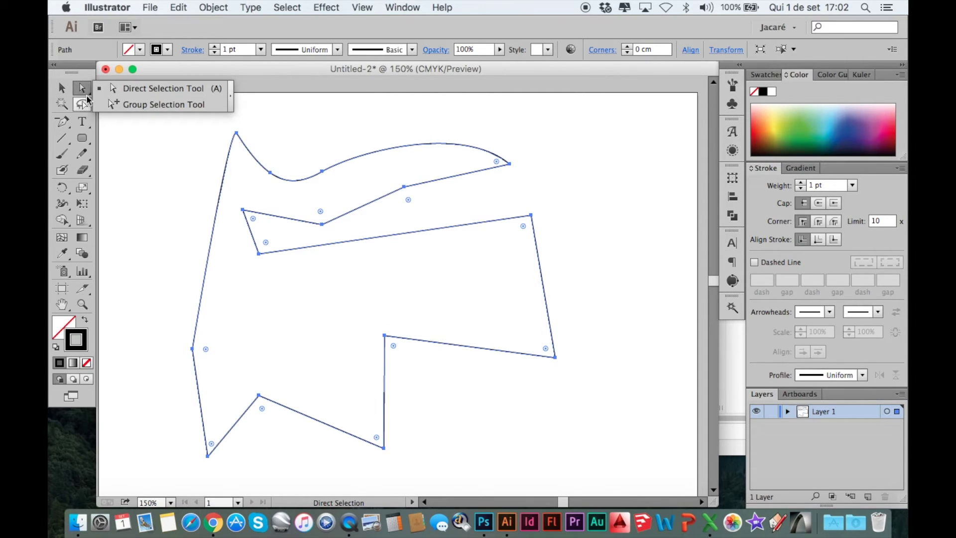
pyautogui.click(58, 89)
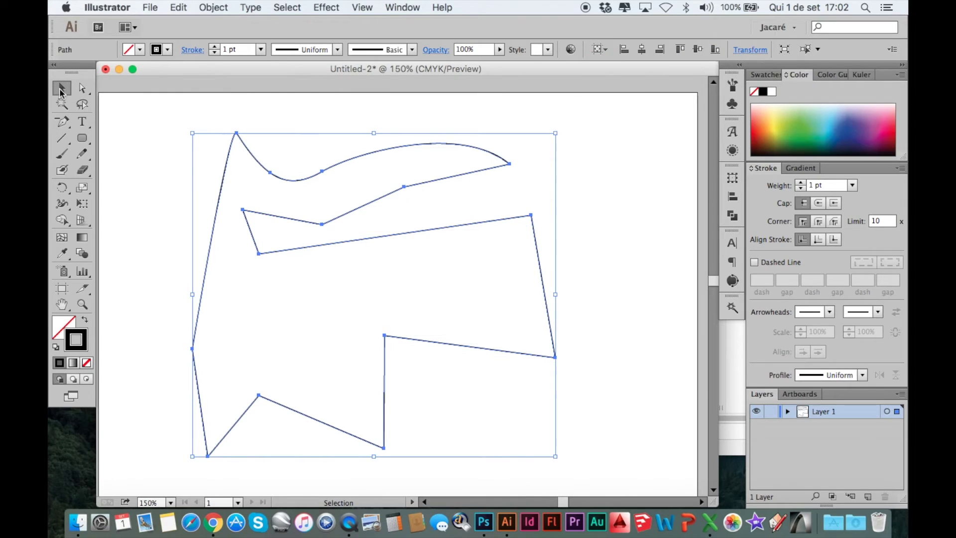
# - Move only the upper-left peak anchor point down and left to about X 4.05 cm, Y 2.33 cm with the Direct Selection tool
pyautogui.click(83, 88)
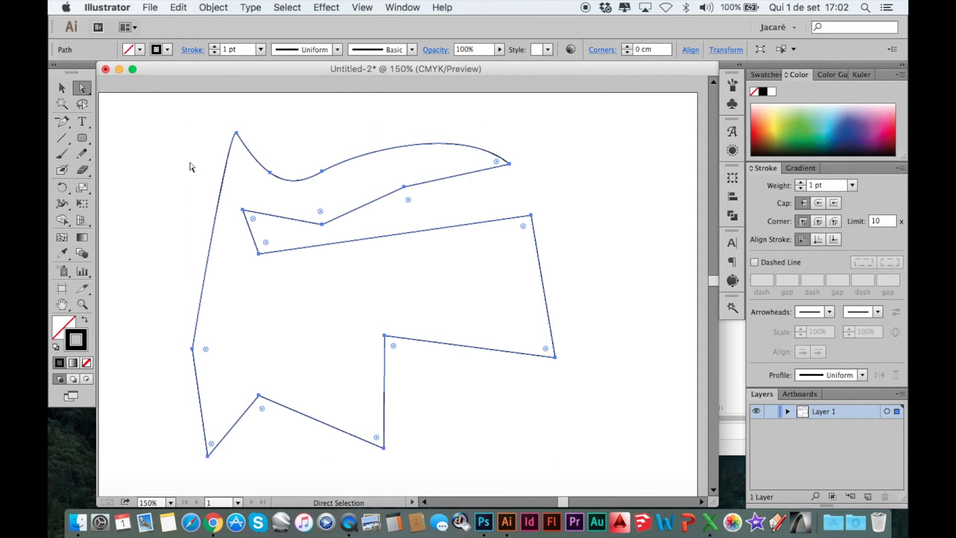
pyautogui.scroll(4, 239, 132)
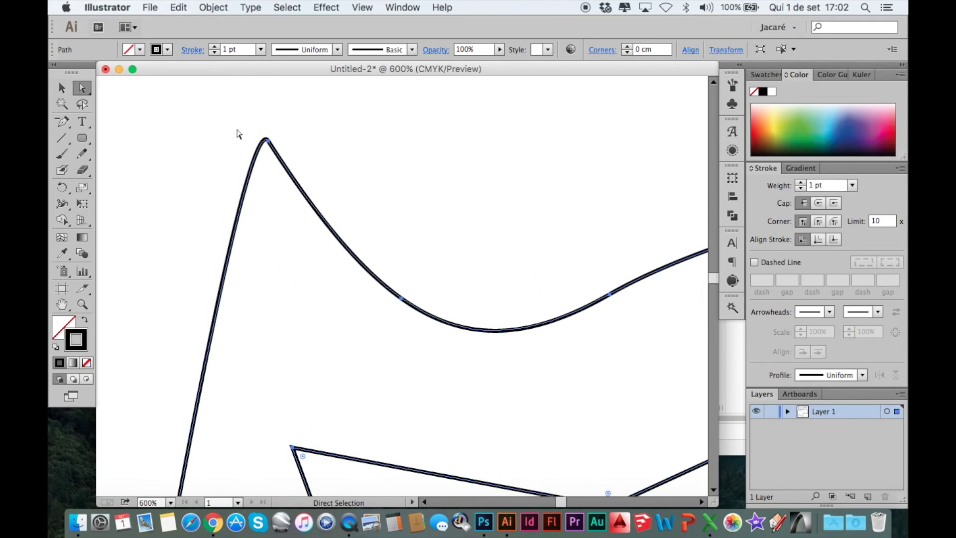
pyautogui.click(269, 142)
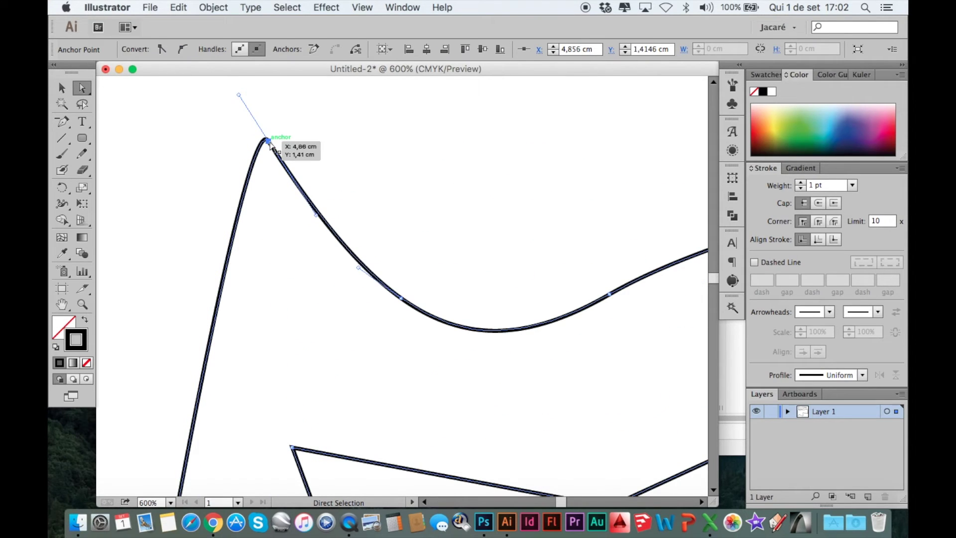
pyautogui.moveTo(269, 142); pyautogui.dragTo(175, 245)
pyautogui.scroll(-2, 209, 279)
pyautogui.scroll(3, 156, 280)
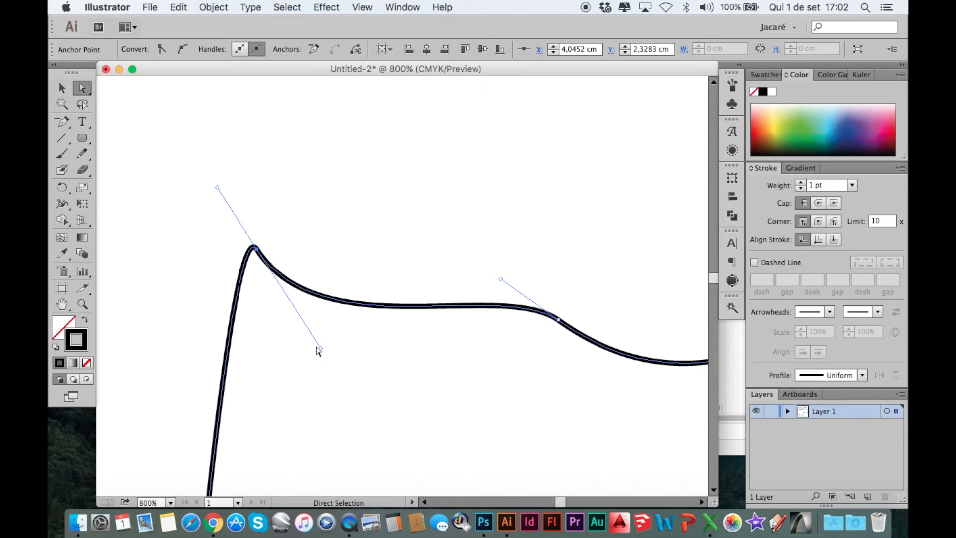
# - Rotate and lengthen the moved anchor point's two direction handles to round the curves on both sides of it
pyautogui.moveTo(321, 351); pyautogui.dragTo(367, 168)
pyautogui.scroll(-4, 367, 170)
pyautogui.moveTo(299, 263); pyautogui.dragTo(165, 419)
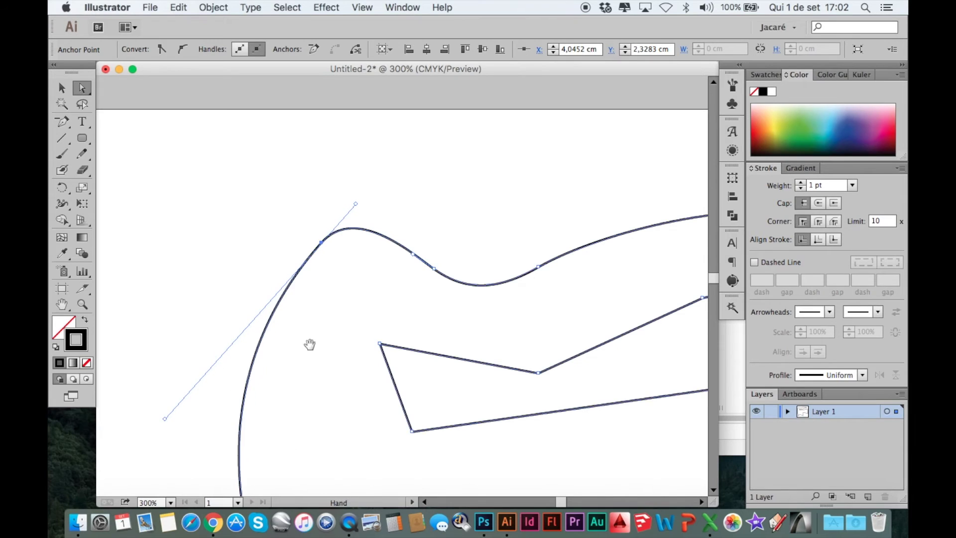
pyautogui.moveTo(310, 344); pyautogui.dragTo(290, 260)
pyautogui.moveTo(175, 320); pyautogui.dragTo(153, 347)
pyautogui.moveTo(368, 109); pyautogui.dragTo(384, 249)
pyautogui.scroll(-2, 384, 279)
pyautogui.scroll(4, 254, 367)
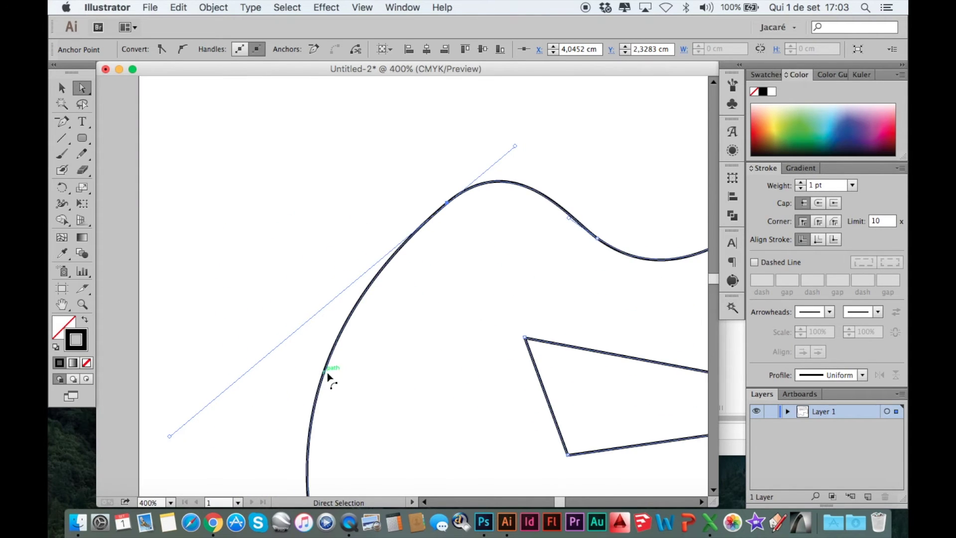
# - Steepen the anchor's lower handle and stretch its upper handle outward to form a sharper bulge above it
pyautogui.scroll(-1, 469, 224)
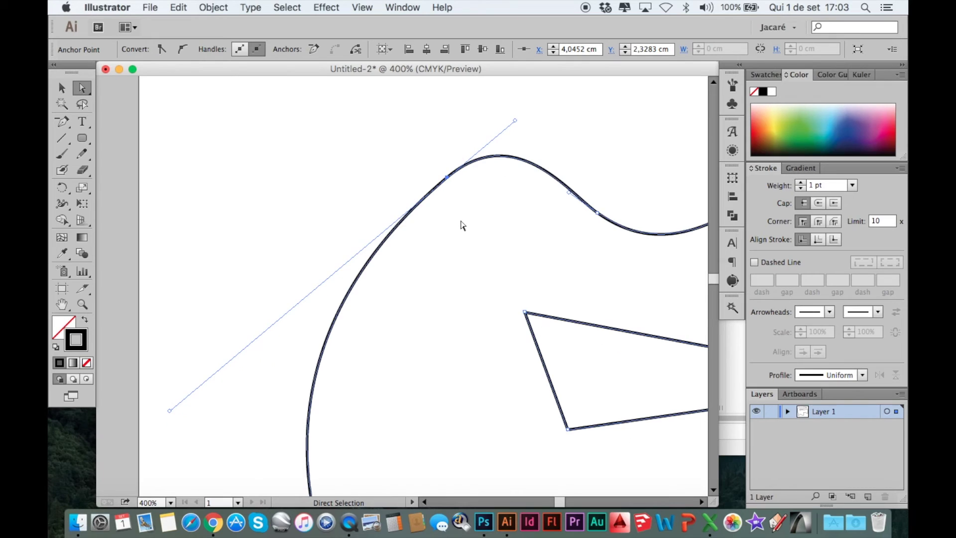
pyautogui.scroll(-1, 431, 229)
pyautogui.scroll(-2, 397, 249)
pyautogui.scroll(-1, 395, 279)
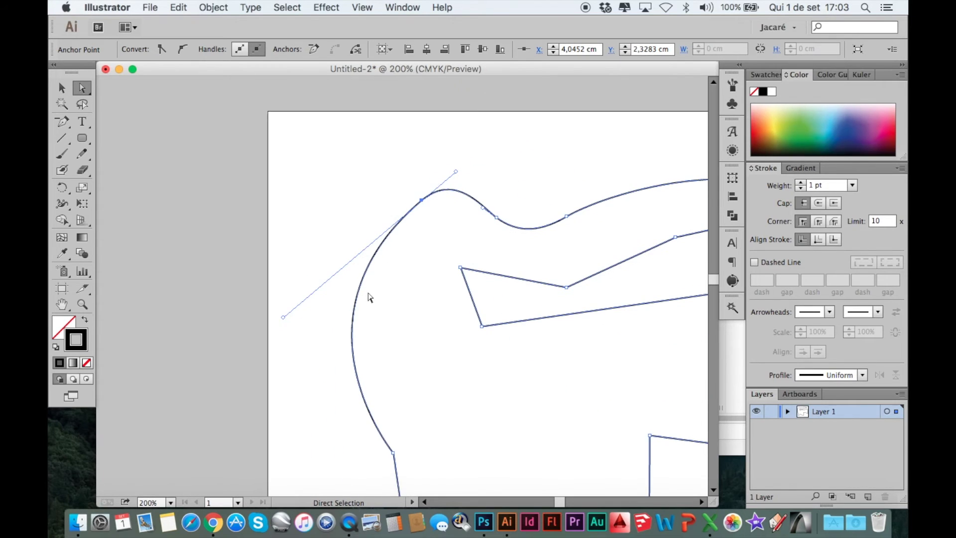
pyautogui.moveTo(282, 317); pyautogui.dragTo(289, 346)
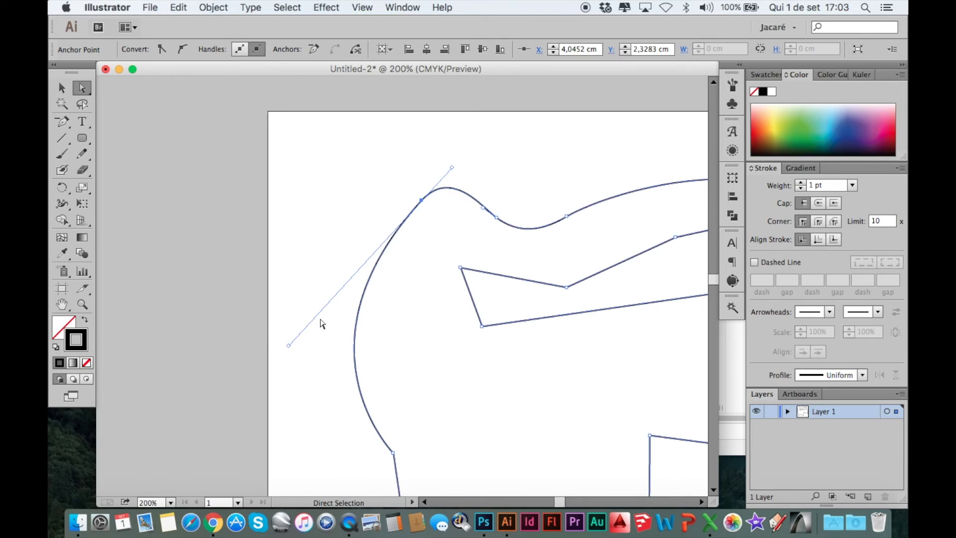
pyautogui.moveTo(453, 171); pyautogui.dragTo(506, 104)
pyautogui.scroll(1, 515, 192)
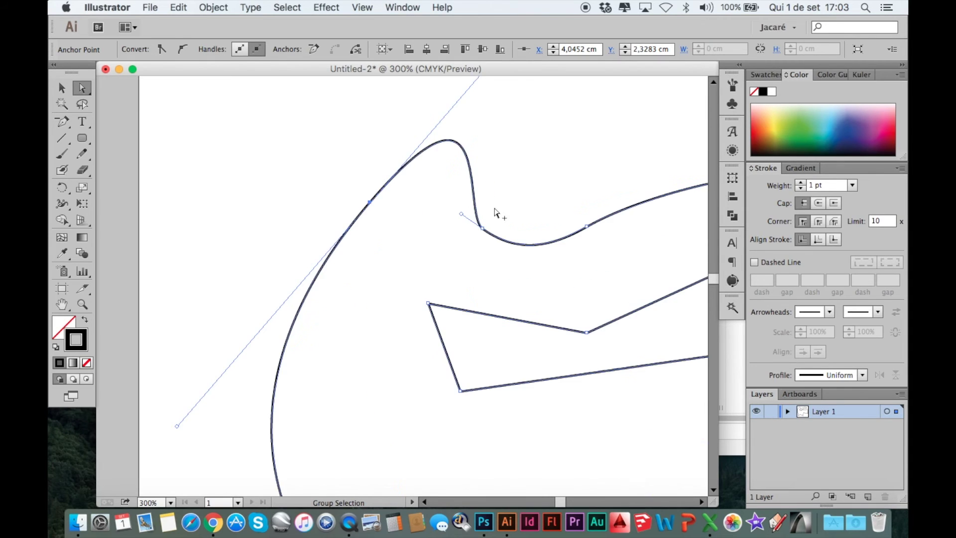
pyautogui.scroll(-2, 403, 207)
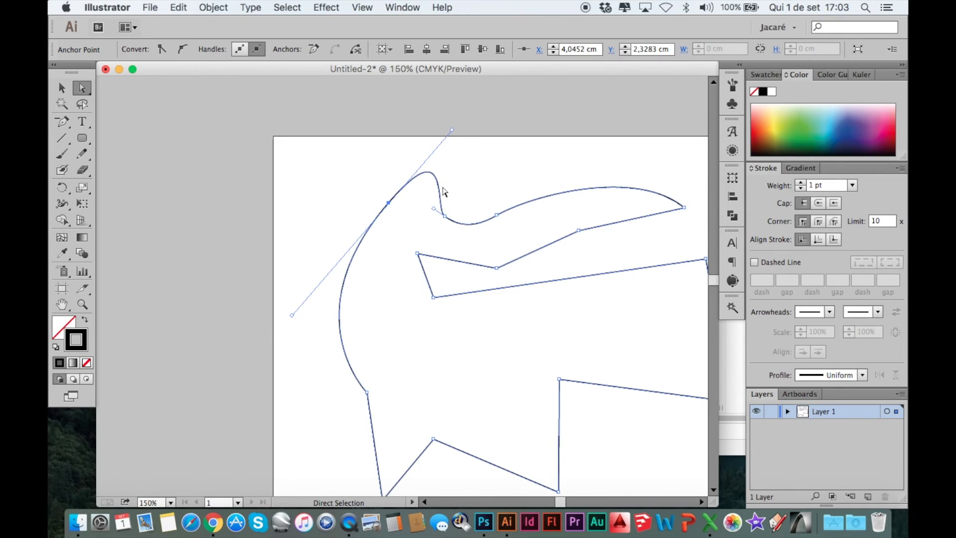
pyautogui.scroll(1, 416, 207)
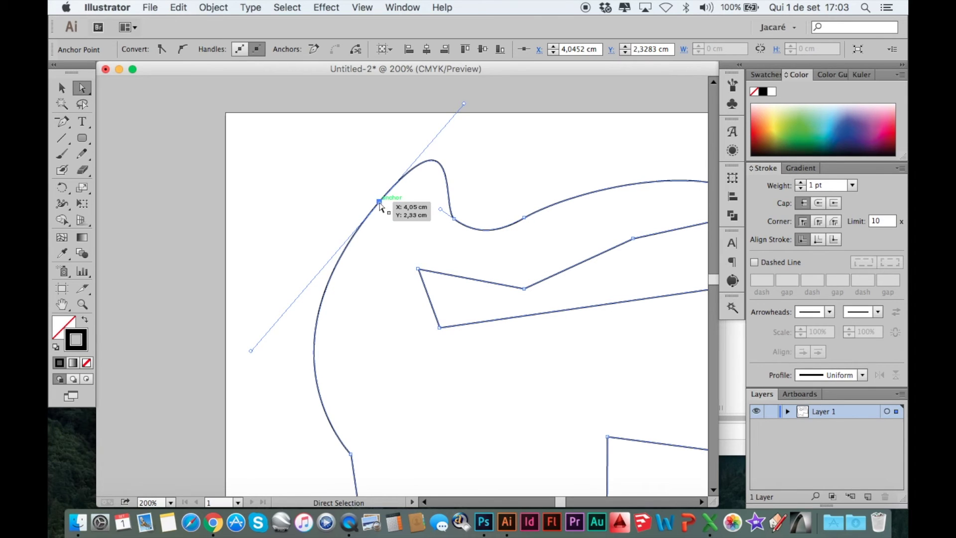
# - Collapse both direction handles onto the upper-left anchor to make it a corner point, and deselect the path
pyautogui.moveTo(464, 104); pyautogui.dragTo(380, 202)
pyautogui.moveTo(251, 351); pyautogui.dragTo(379, 201)
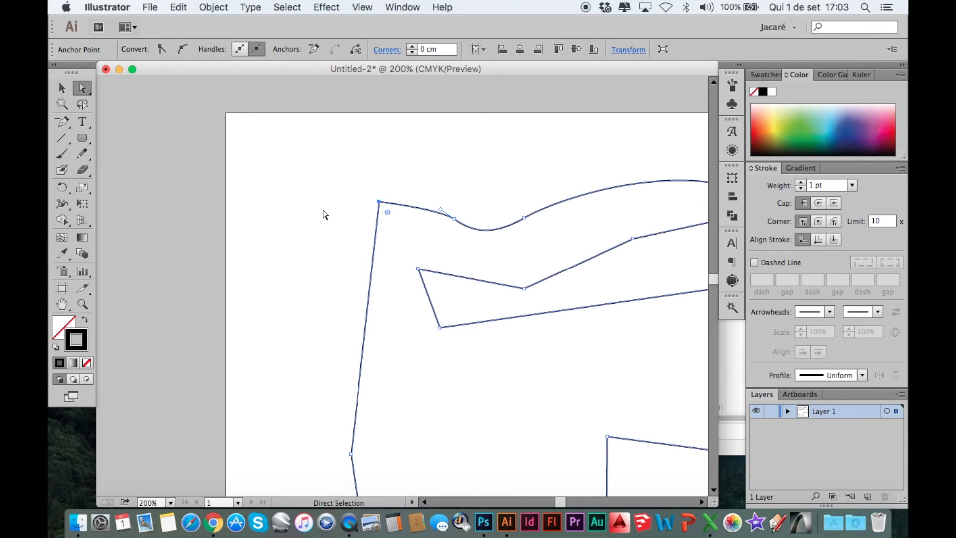
pyautogui.scroll(-2, 324, 215)
pyautogui.click(312, 226)
pyautogui.scroll(2, 355, 220)
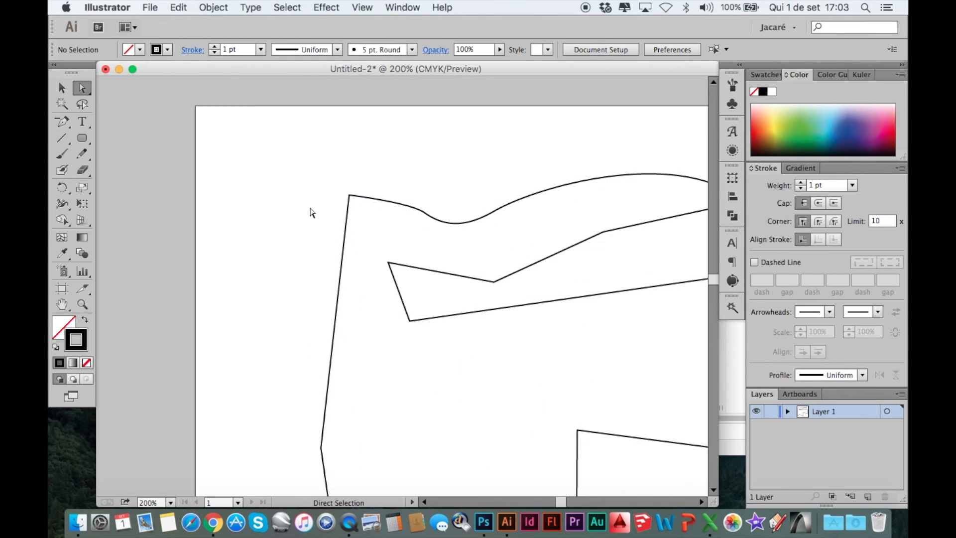
# - Start a new path below the first shape with the Pen tool, placing four corner points to form a step of three straight segments
pyautogui.scroll(-4, 367, 208)
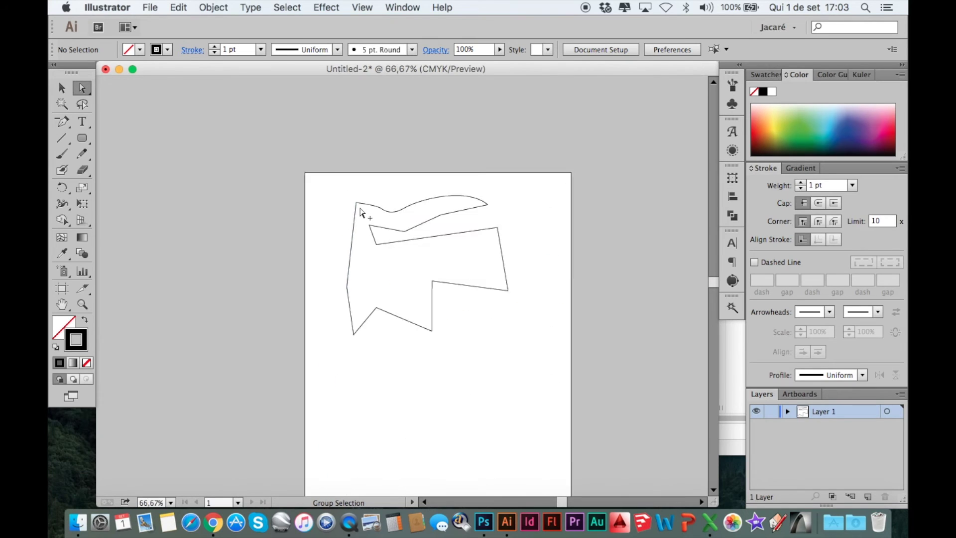
pyautogui.click(61, 123)
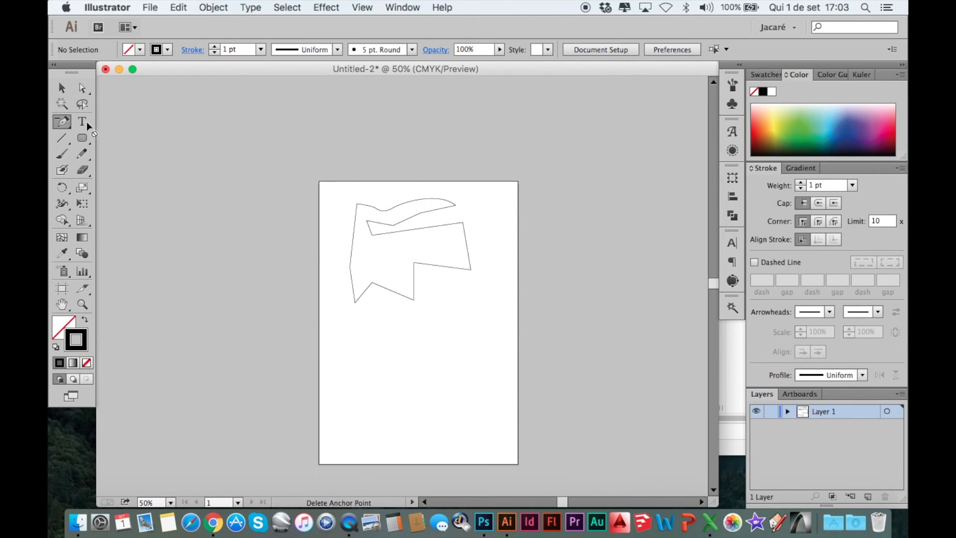
pyautogui.moveTo(65, 128); pyautogui.dragTo(109, 122)
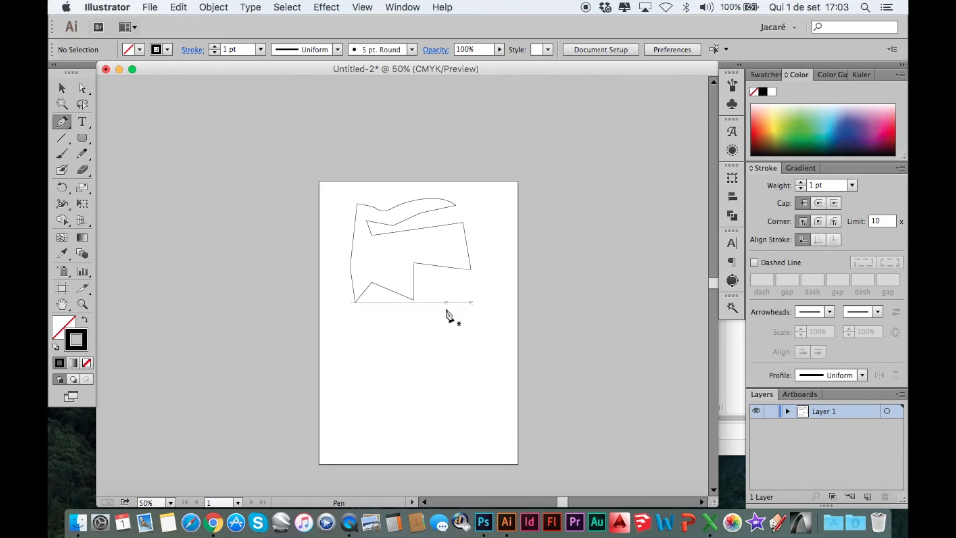
pyautogui.scroll(1, 367, 358)
pyautogui.click(337, 314)
pyautogui.click(409, 315)
pyautogui.click(417, 361)
pyautogui.click(497, 361)
# - Add a curved segment down to about X 10.5 cm, Y 24.9 cm and remove the outgoing direction handle of its end anchor
pyautogui.scroll(-1, 468, 397)
pyautogui.moveTo(437, 416); pyautogui.dragTo(386, 395)
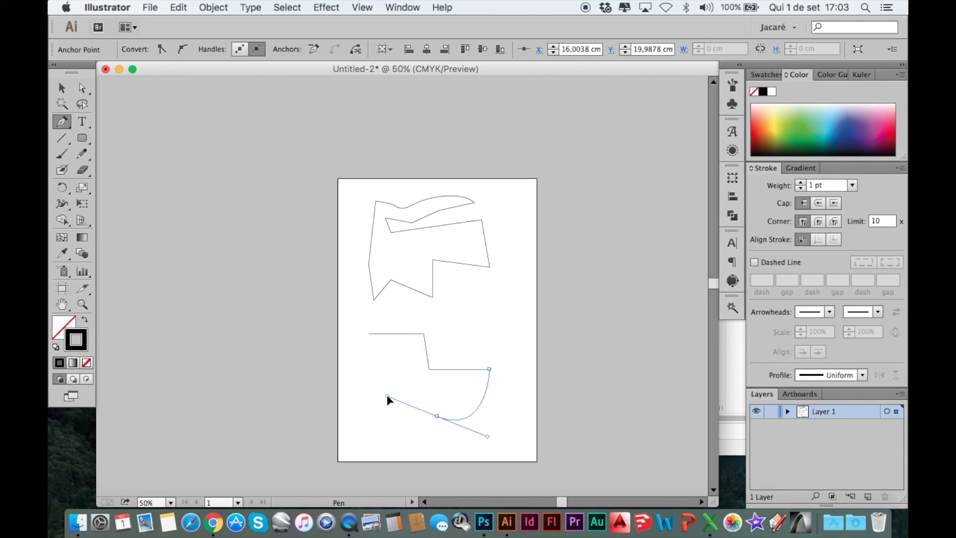
pyautogui.scroll(2, 423, 449)
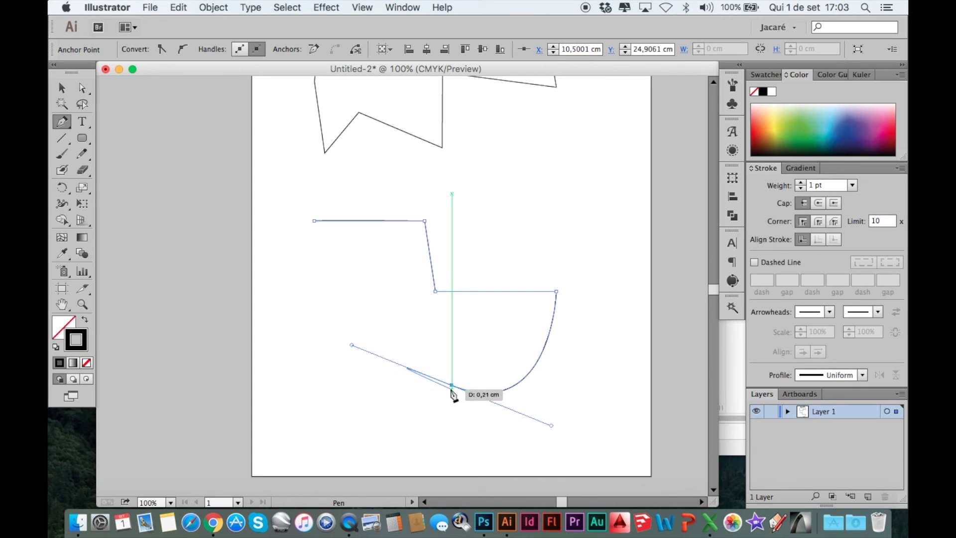
pyautogui.click(452, 385)
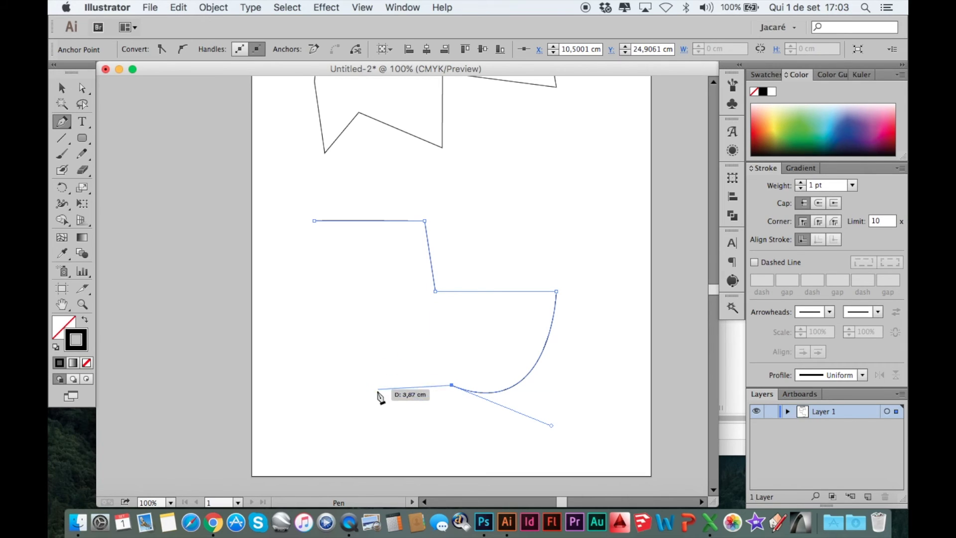
# - Continue the path leftward with four zigzag straight segments and a curved segment ending at about X 4.87 cm, Y 19.83 cm
pyautogui.click(355, 417)
pyautogui.click(368, 361)
pyautogui.click(323, 376)
pyautogui.click(309, 327)
pyautogui.moveTo(344, 288); pyautogui.dragTo(413, 326)
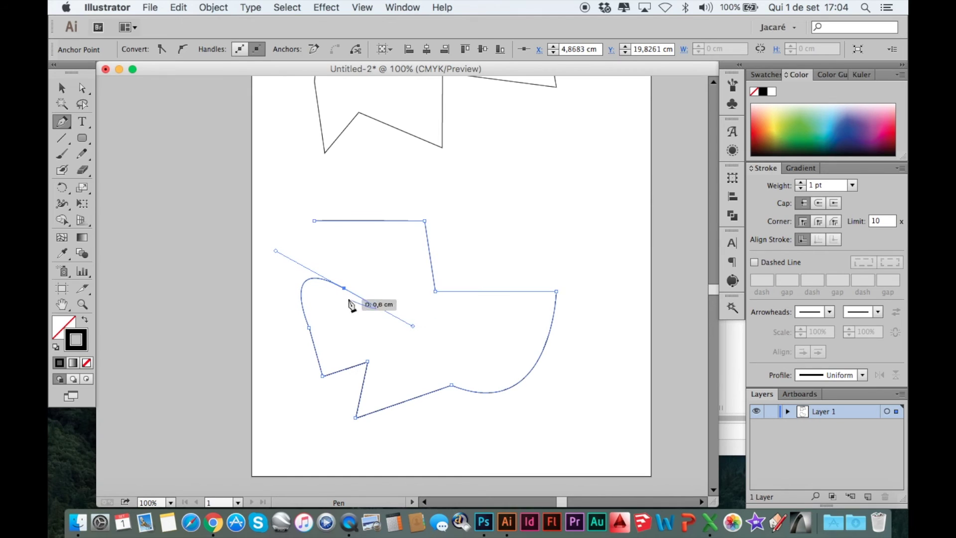
# - Remove the curve's outgoing handle and add four straight zigzag segments ending at about X 1.87 cm, Y 17.82 cm
pyautogui.click(344, 288)
pyautogui.click(361, 250)
pyautogui.click(384, 298)
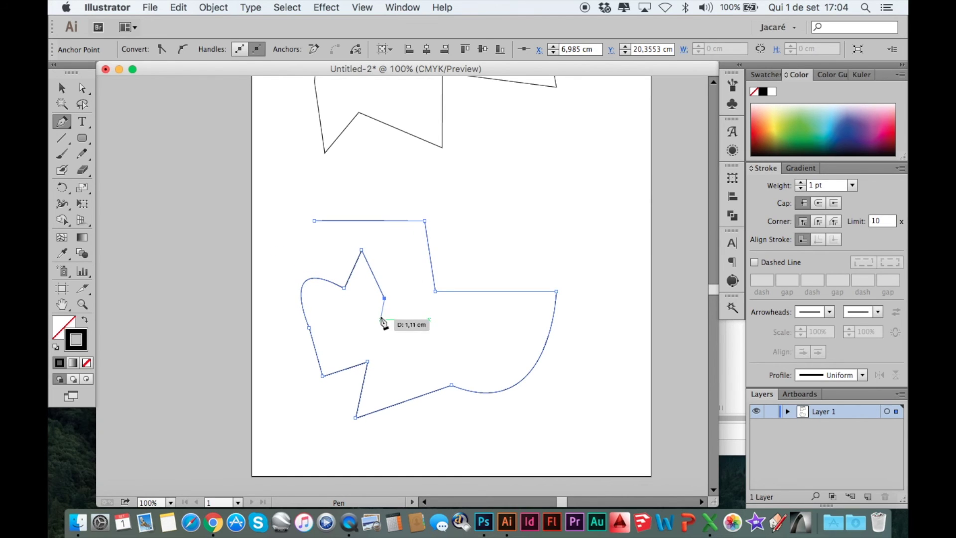
pyautogui.click(381, 233)
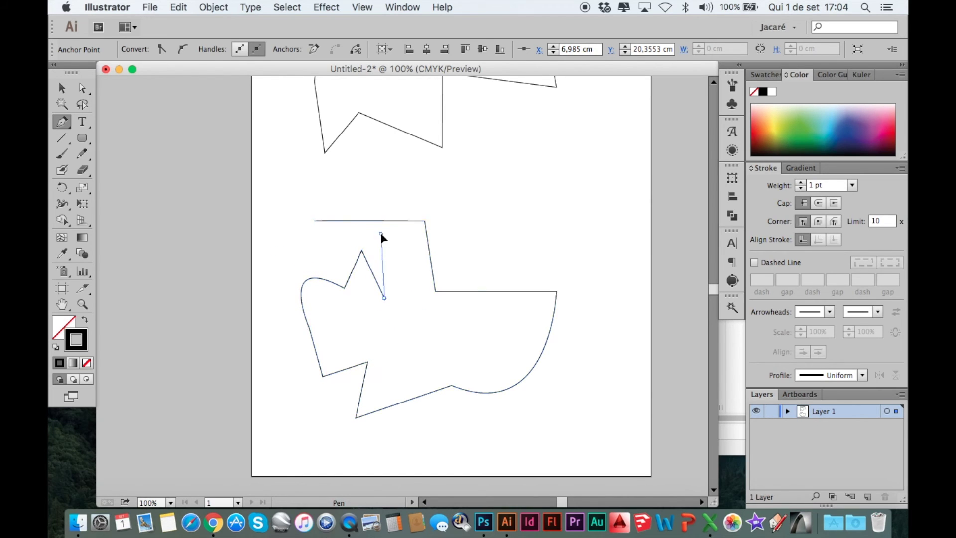
pyautogui.click(287, 249)
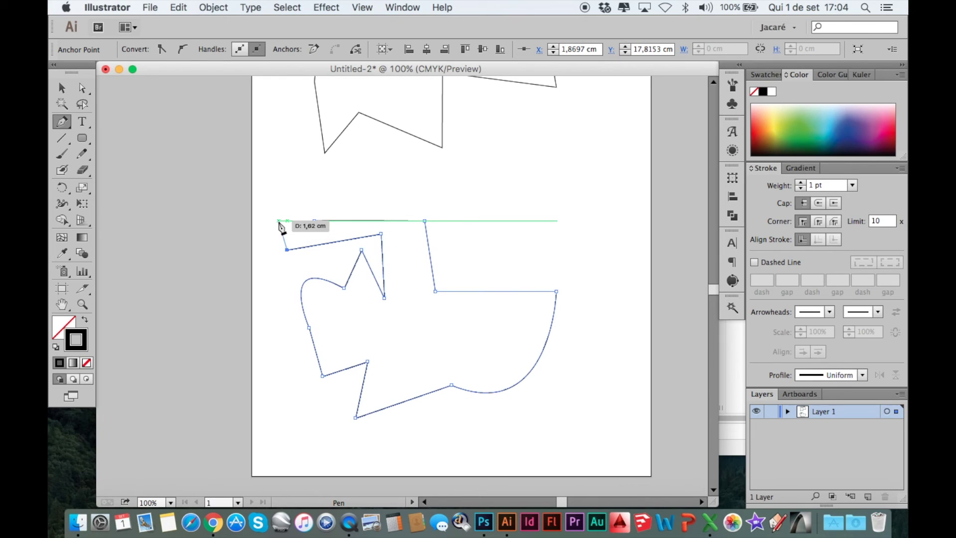
# - Add a rounded corner and a corner point above, close the path at its starting anchor, and deselect it
pyautogui.moveTo(287, 215); pyautogui.dragTo(290, 180)
pyautogui.click(339, 191)
pyautogui.click(315, 221)
pyautogui.press('v')
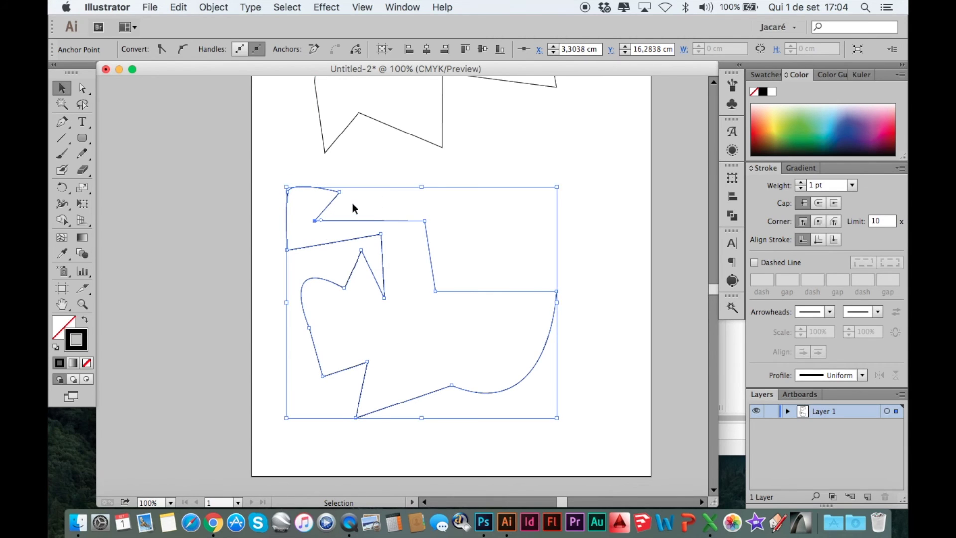
pyautogui.click(355, 213)
# - Delete the lower shape's three upper-left anchor points: the corner beside the starting anchor, the rounded corner and the one below it
pyautogui.press('p')
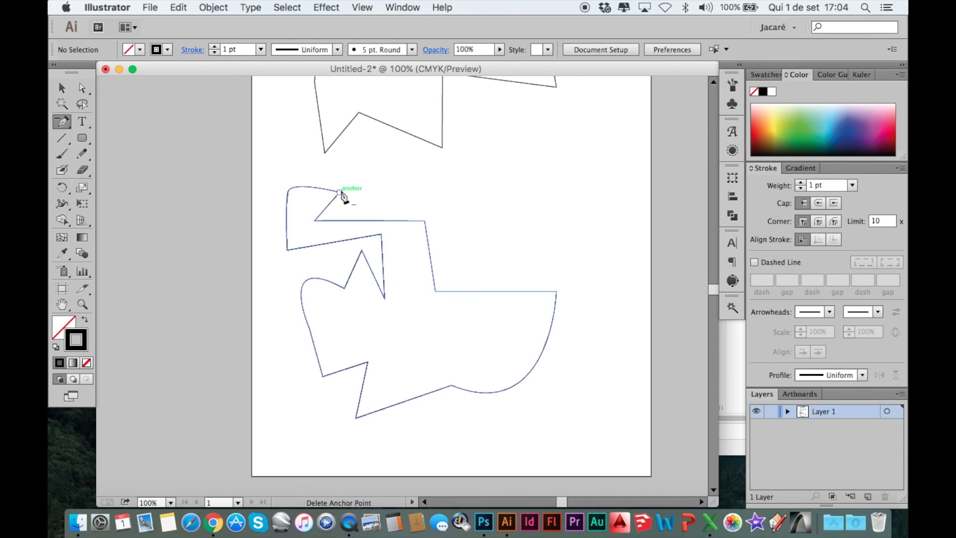
pyautogui.click(339, 192)
pyautogui.click(287, 191)
pyautogui.click(286, 248)
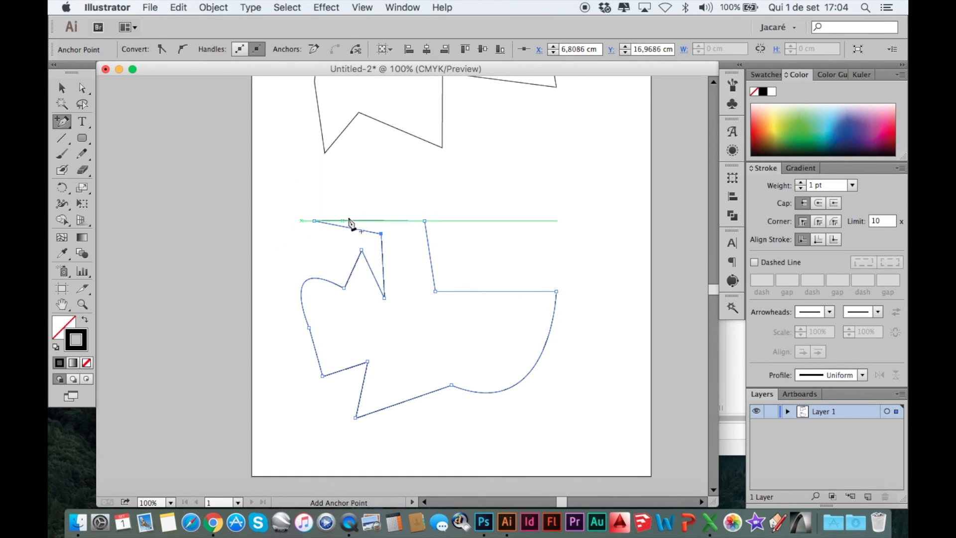
# - Add an anchor point midway along the lower shape's top edge and move it up to about X 6.26 cm, Y 13.89 cm
pyautogui.scroll(2, 380, 217)
pyautogui.scroll(1, 347, 197)
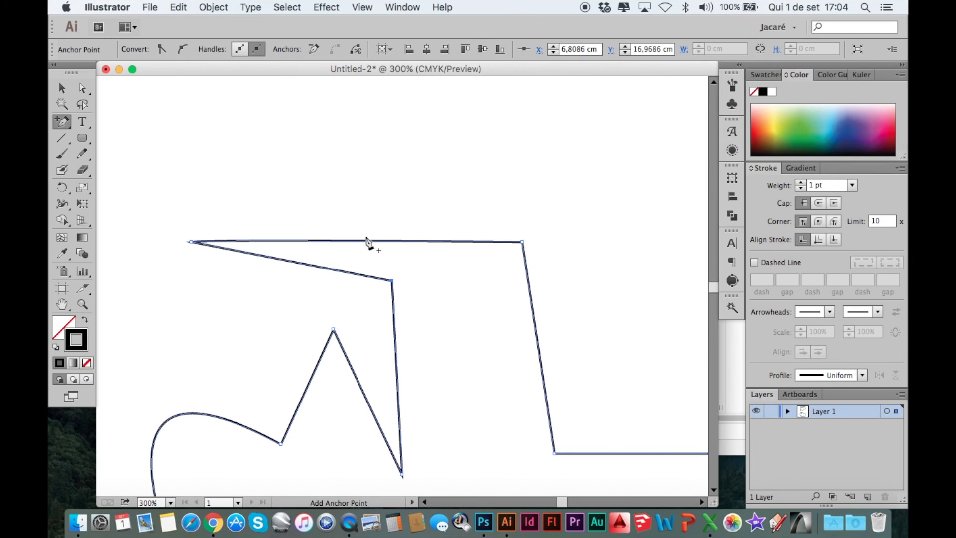
pyautogui.click(364, 240)
pyautogui.click(83, 88)
pyautogui.moveTo(362, 241); pyautogui.dragTo(361, 104)
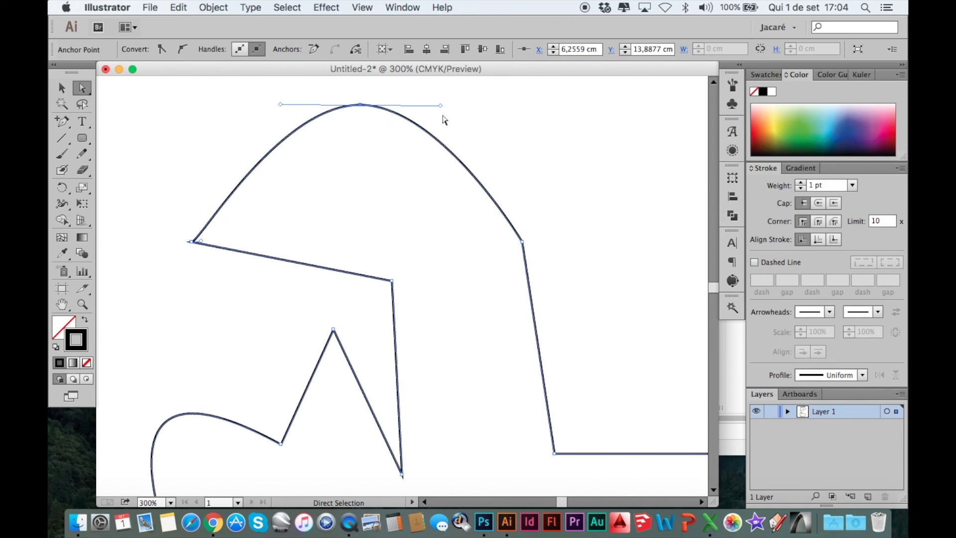
# - Stretch the top anchor's right and left direction handles outward to bulge the curve on both sides
pyautogui.moveTo(440, 105); pyautogui.dragTo(559, 138)
pyautogui.scroll(-3, 495, 229)
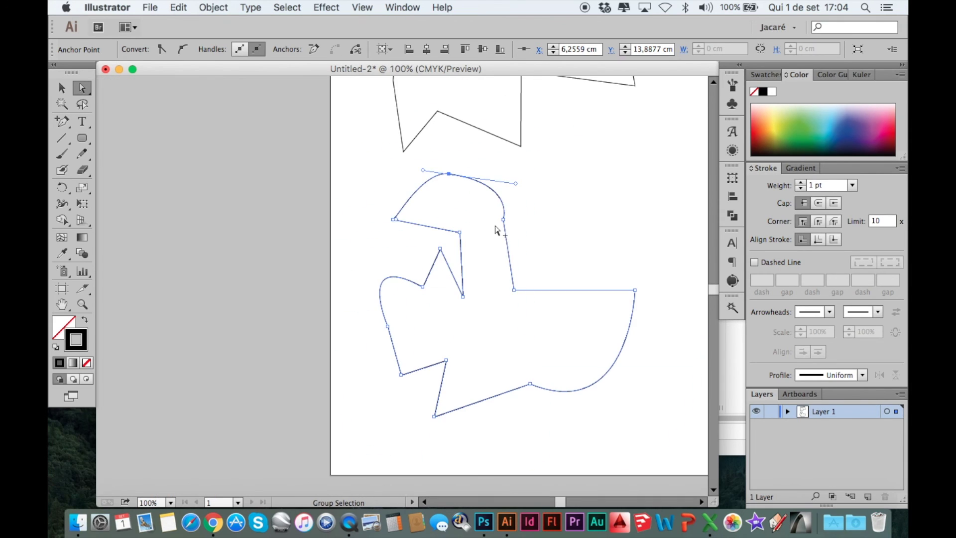
pyautogui.scroll(-2, 495, 229)
pyautogui.scroll(3, 512, 213)
pyautogui.scroll(1, 541, 283)
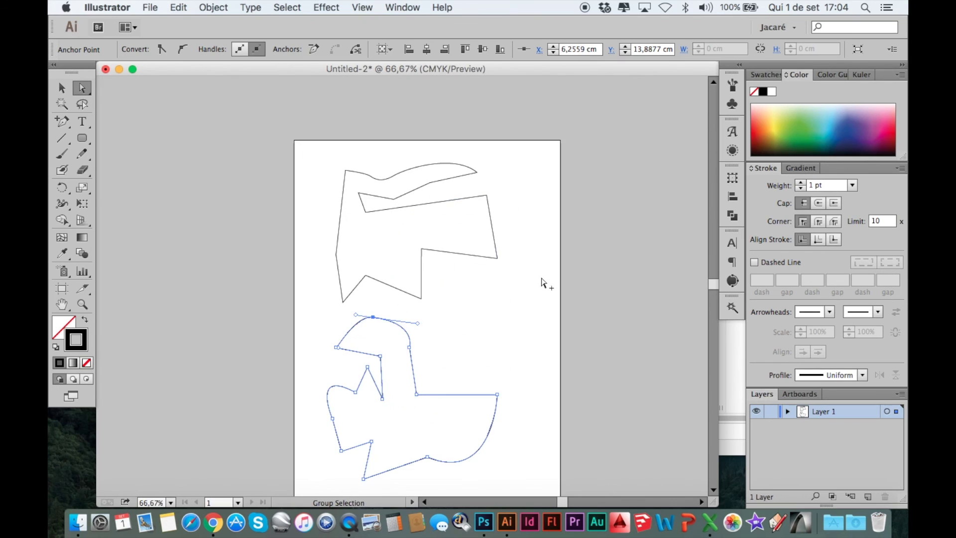
pyautogui.scroll(-2, 544, 283)
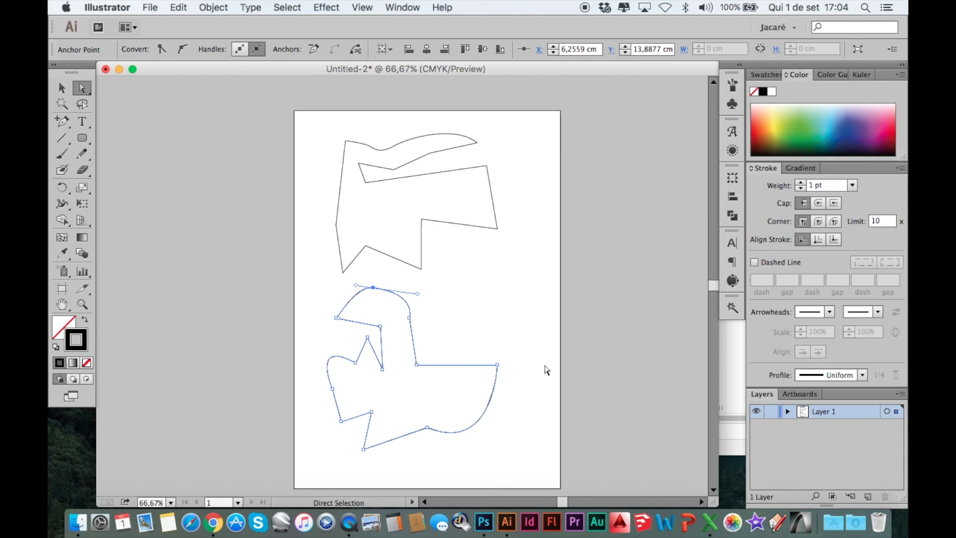
pyautogui.moveTo(356, 285); pyautogui.dragTo(302, 282)
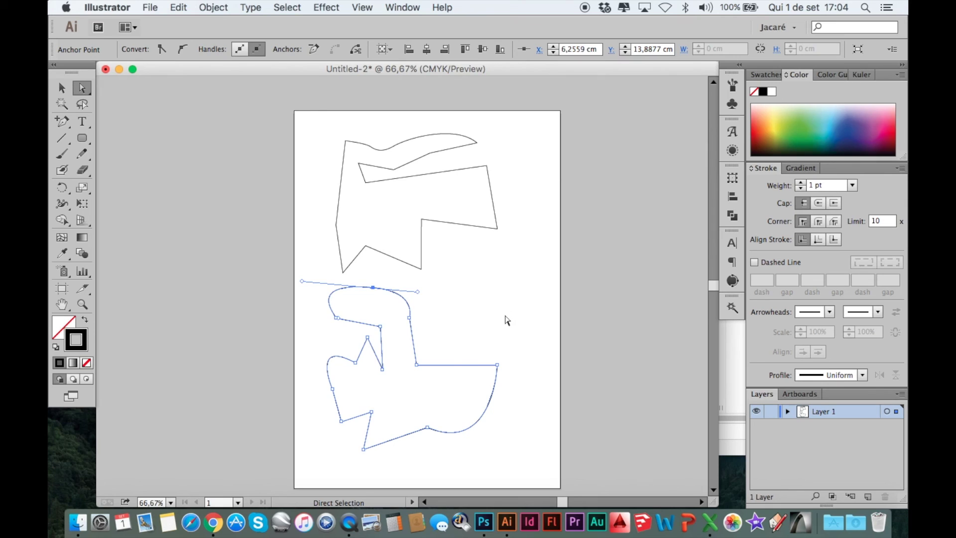
pyautogui.scroll(-1, 480, 319)
pyautogui.scroll(1, 481, 353)
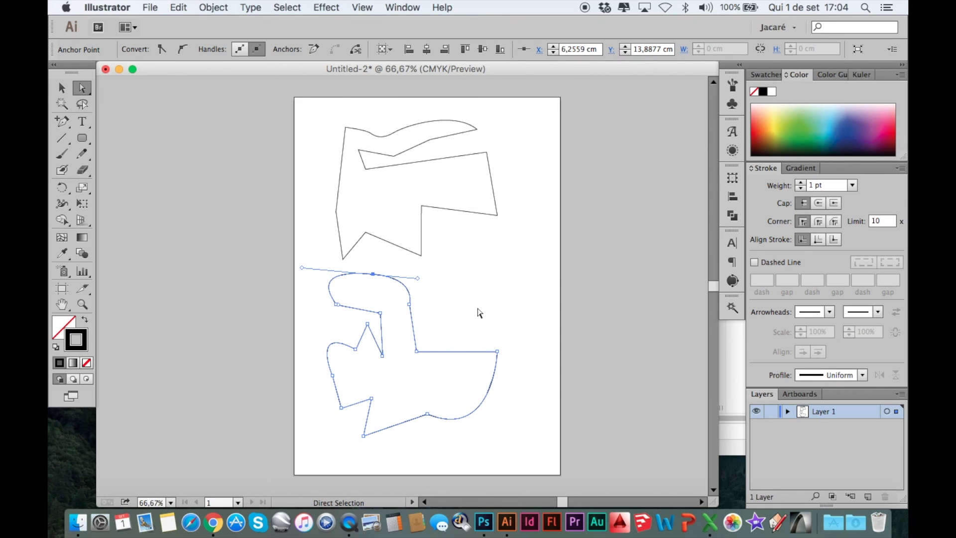
pyautogui.scroll(1, 479, 312)
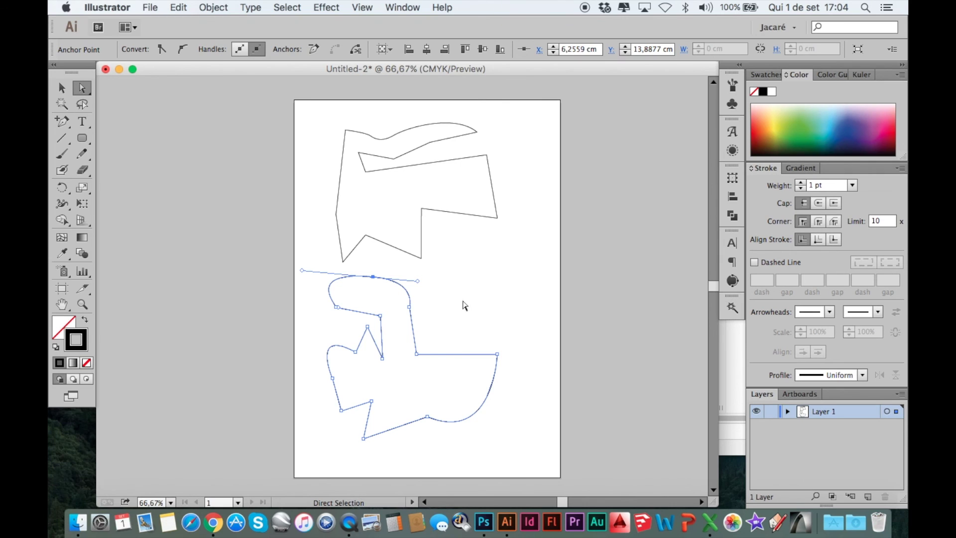
pyautogui.scroll(1, 476, 296)
pyautogui.scroll(-1, 421, 271)
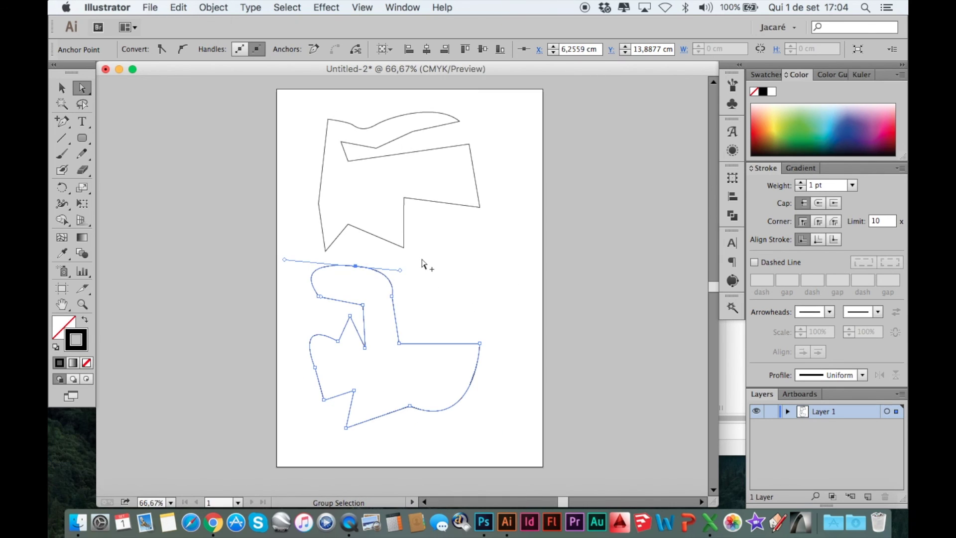
pyautogui.scroll(2, 497, 313)
pyautogui.scroll(-1, 479, 337)
pyautogui.scroll(-1, 488, 341)
pyautogui.scroll(1, 485, 347)
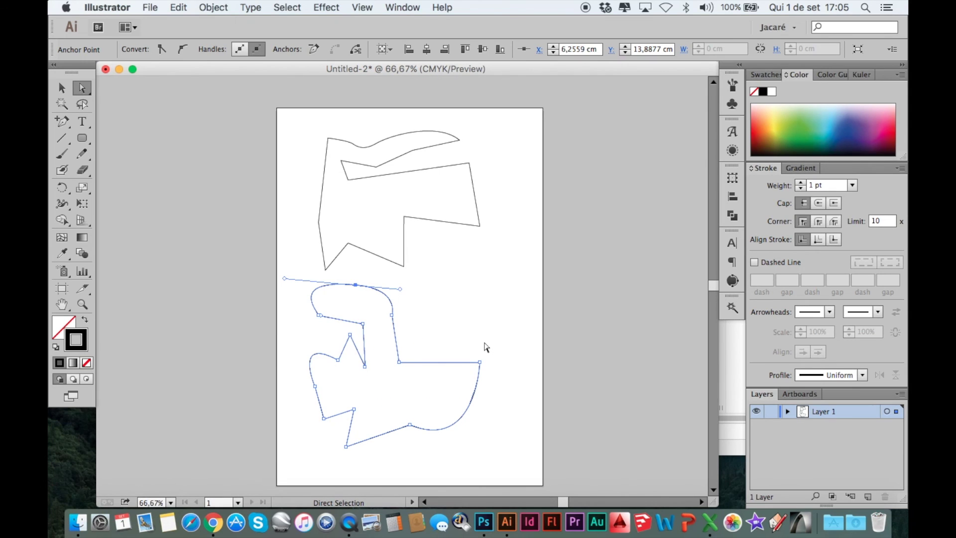